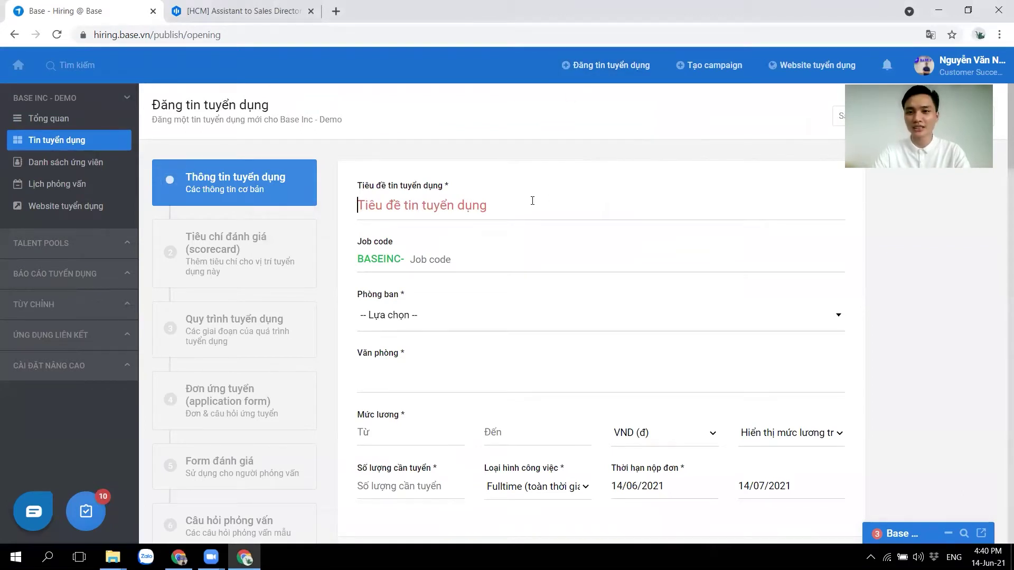
# Title the opening 'Nhân viên kinh doanh' with job code NVKD-01 and department Sales.
pyautogui.write('Nhân')
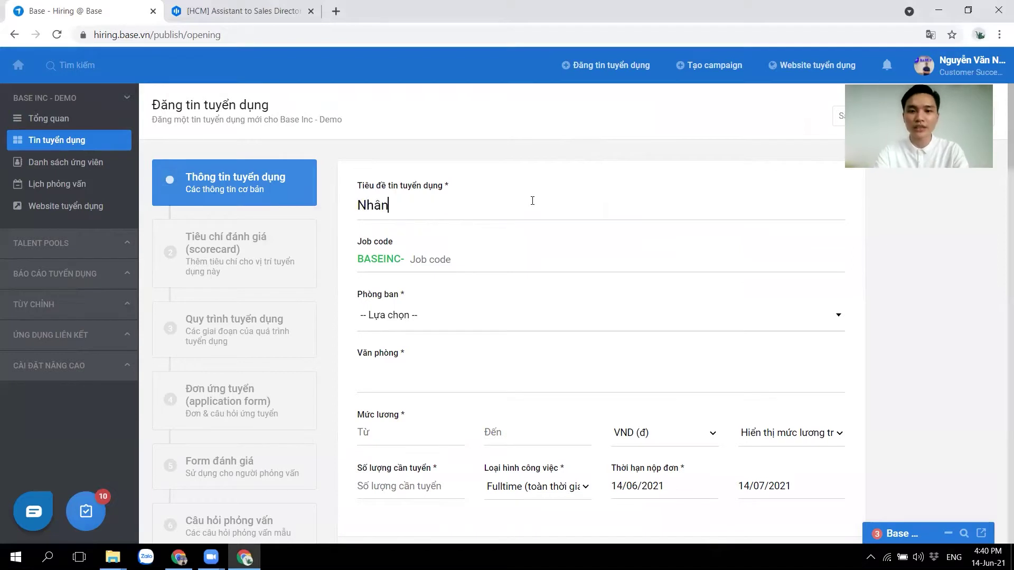
pyautogui.write(' viên kinh doanh')
pyautogui.click(483, 259)
pyautogui.write('NVKD')
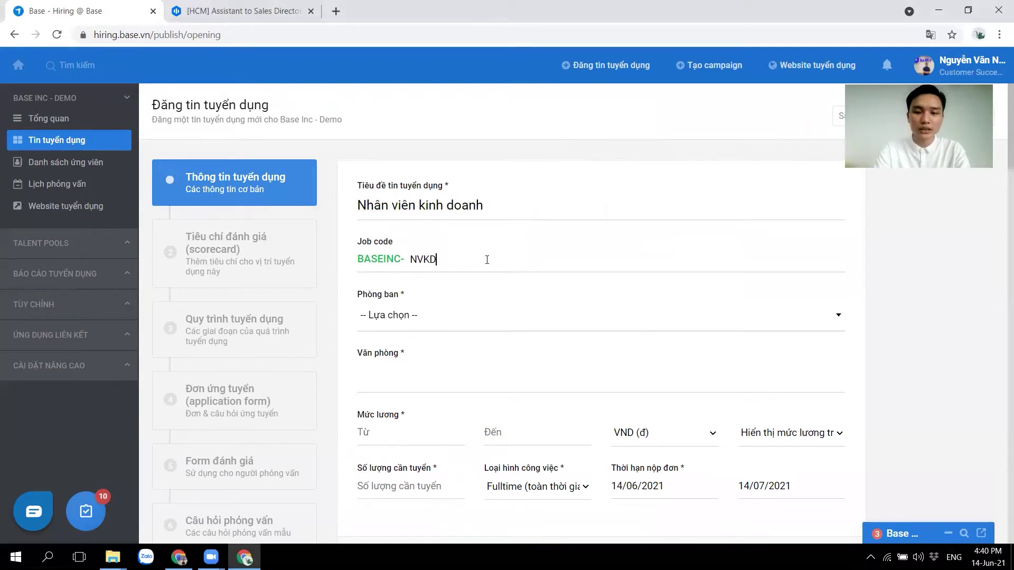
pyautogui.write('-01')
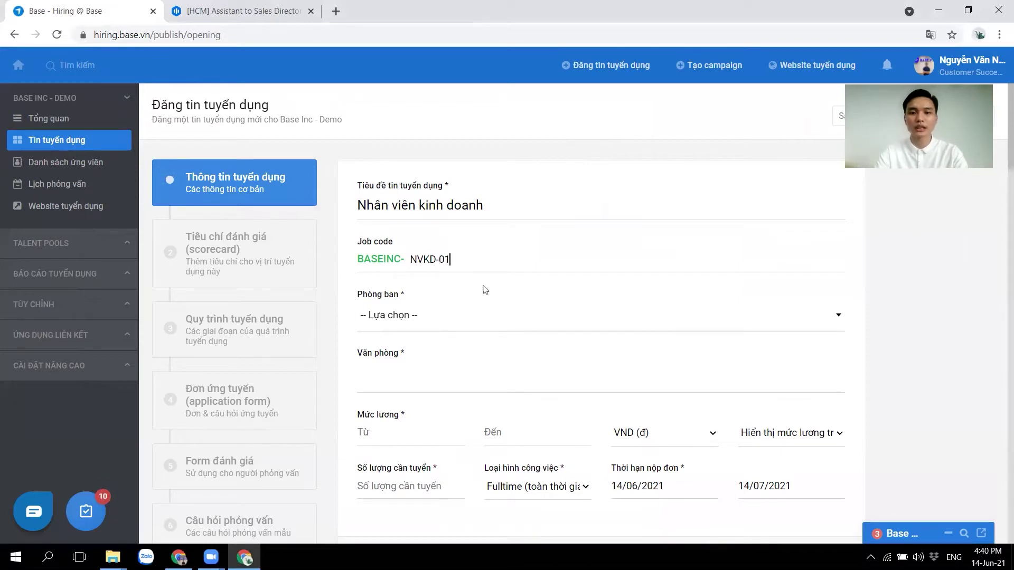
pyautogui.click(400, 316)
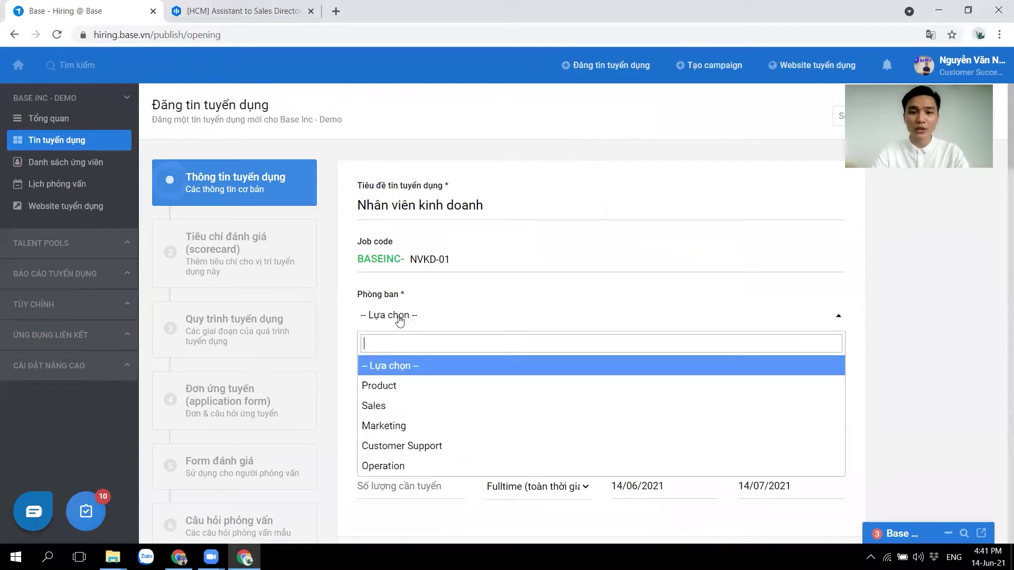
pyautogui.click(406, 405)
pyautogui.scroll(-1, 506, 375)
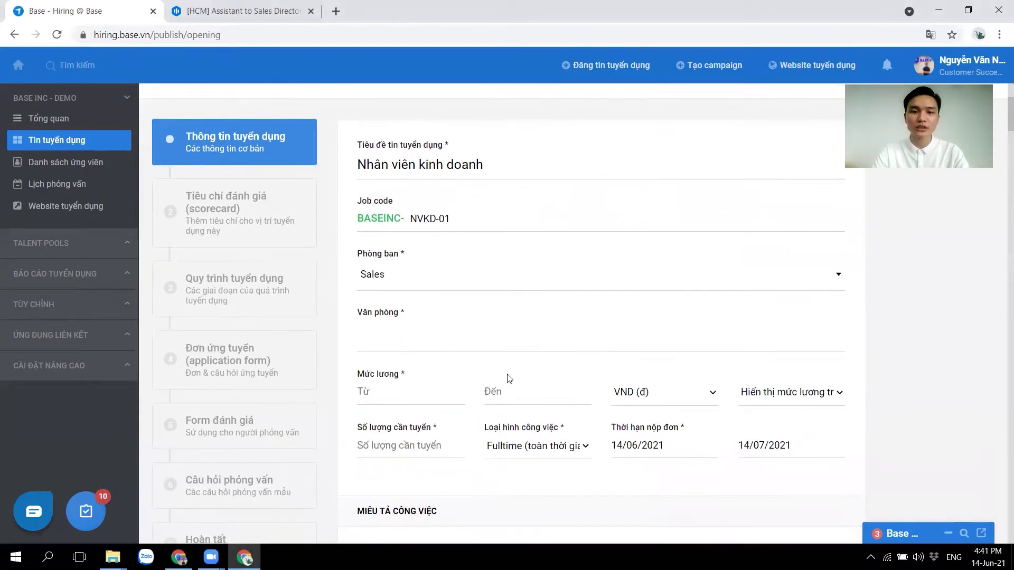
# Add offices Base Inc - HQ, Văn phòng Hồ Chí Minh and Đà Nẵng.
pyautogui.click(406, 338)
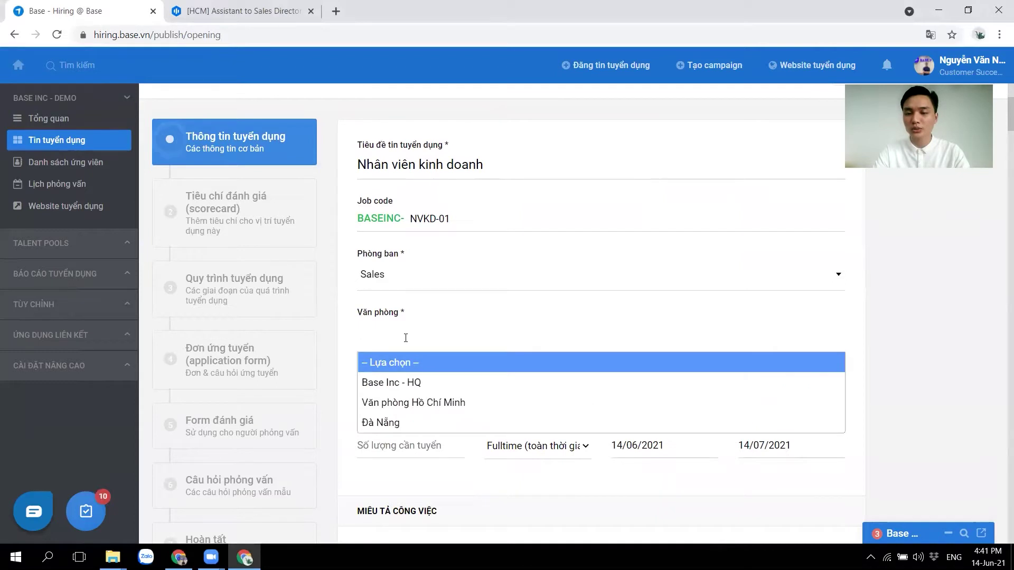
pyautogui.click(415, 383)
pyautogui.click(463, 340)
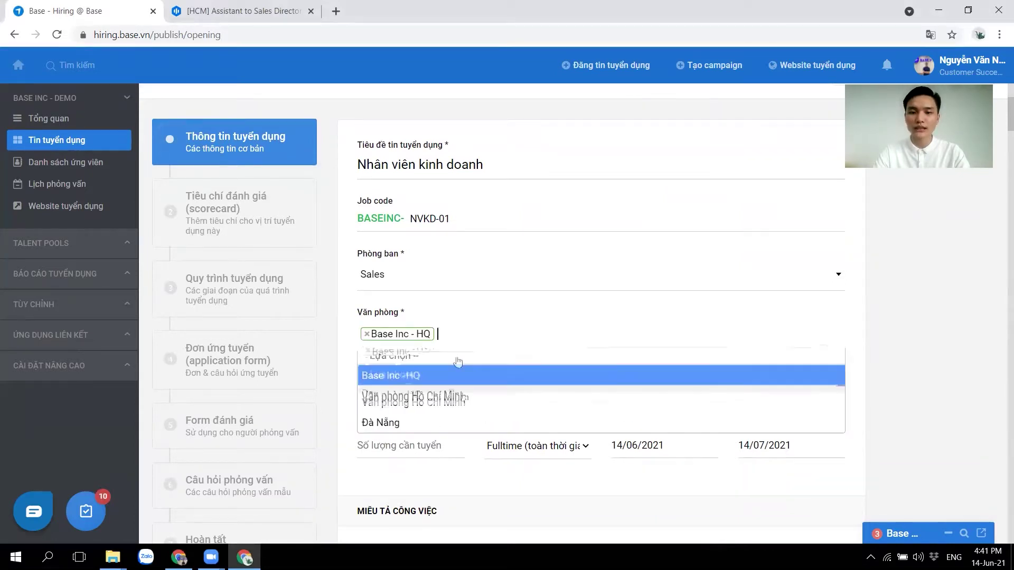
pyautogui.click(417, 402)
pyautogui.click(583, 337)
pyautogui.press('Down')
pyautogui.press('Down')
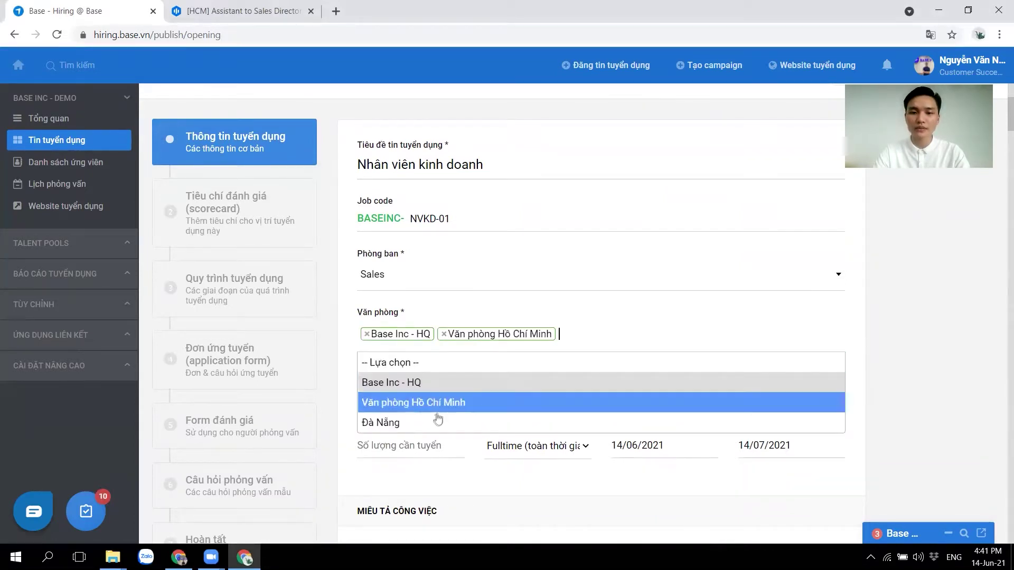
pyautogui.press('Return')
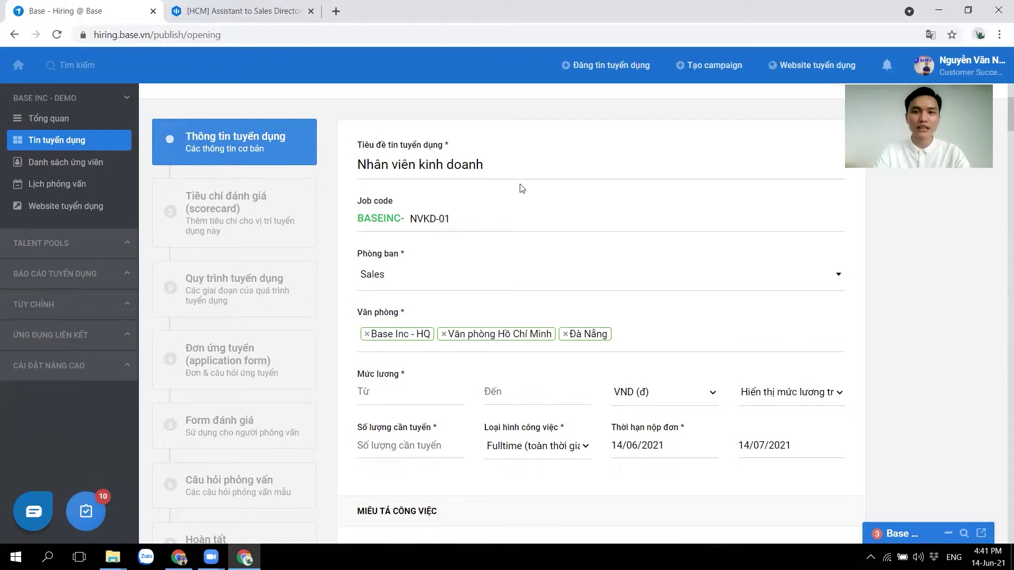
pyautogui.tripleClick(493, 161)
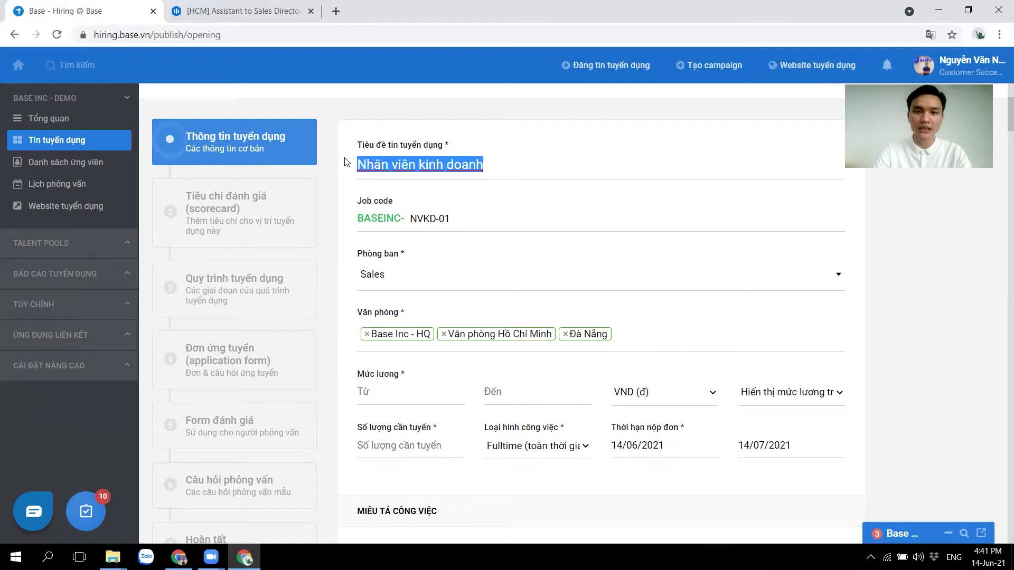
pyautogui.click(500, 156)
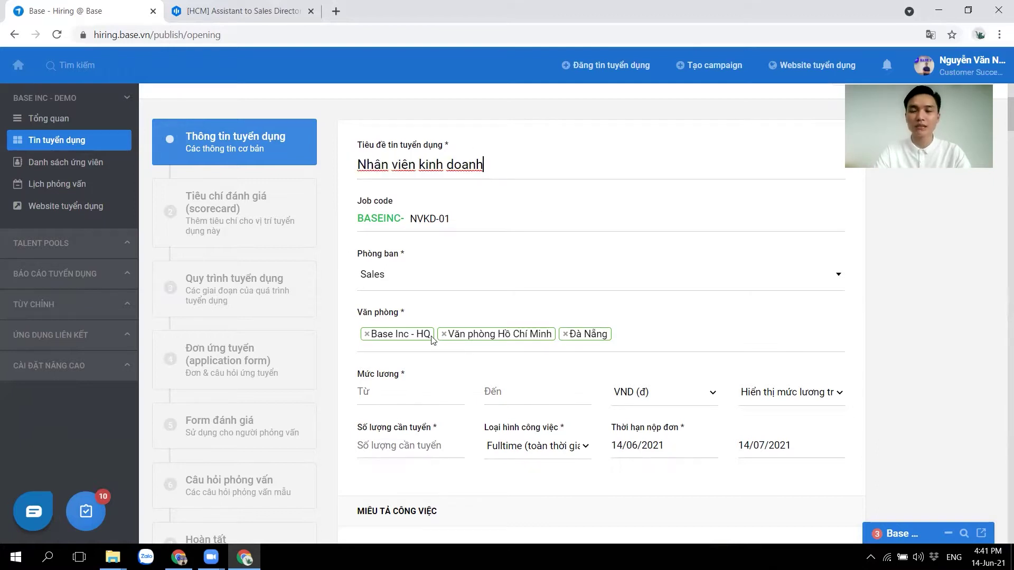
# Enter salary 6,000,000–20,000,000, keep it shown on the careers page, and set 20 hires.
pyautogui.click(420, 398)
pyautogui.write('6,000,000')
pyautogui.click(526, 402)
pyautogui.write('20000000')
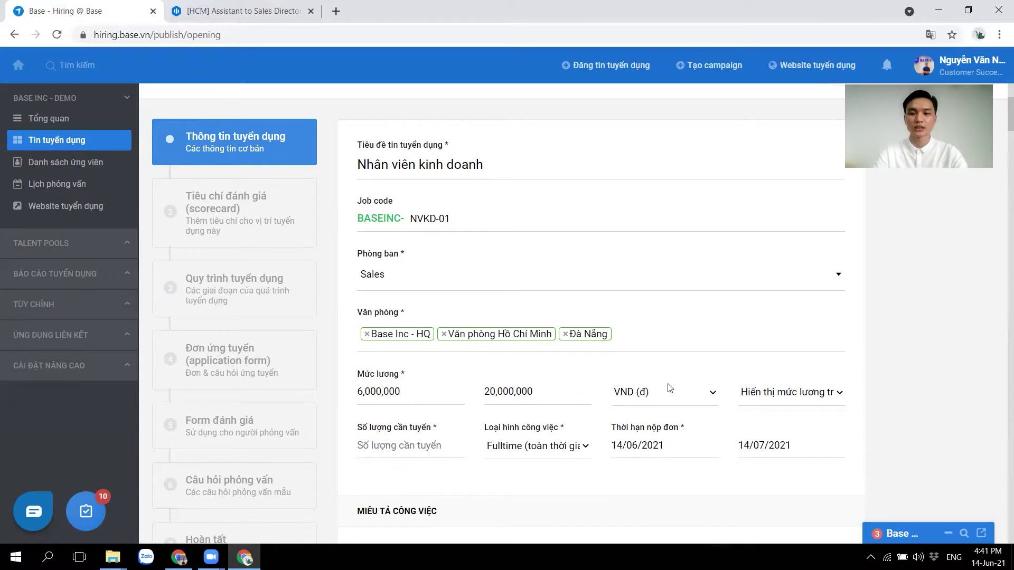
pyautogui.click(773, 395)
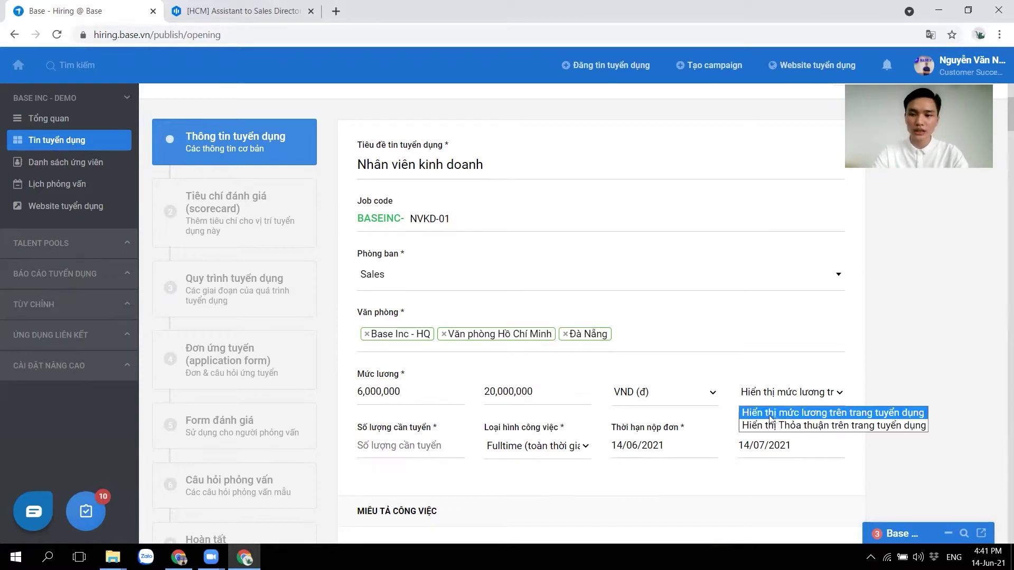
pyautogui.click(903, 417)
pyautogui.click(372, 445)
pyautogui.write('20')
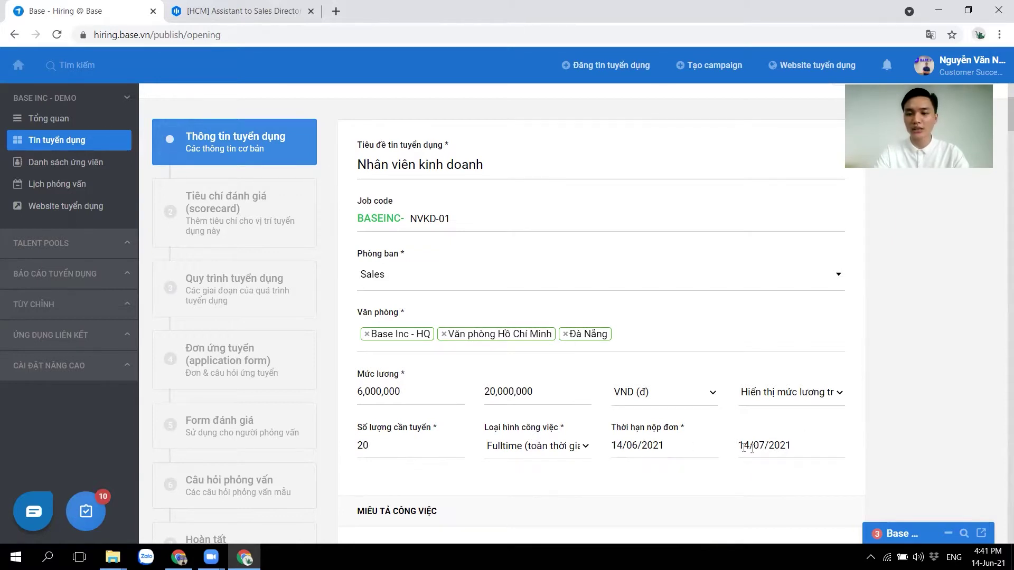
# Paste the prepared Vietnamese-English duties and requirements text into the Miêu tả công việc editor.
pyautogui.scroll(-4, 775, 483)
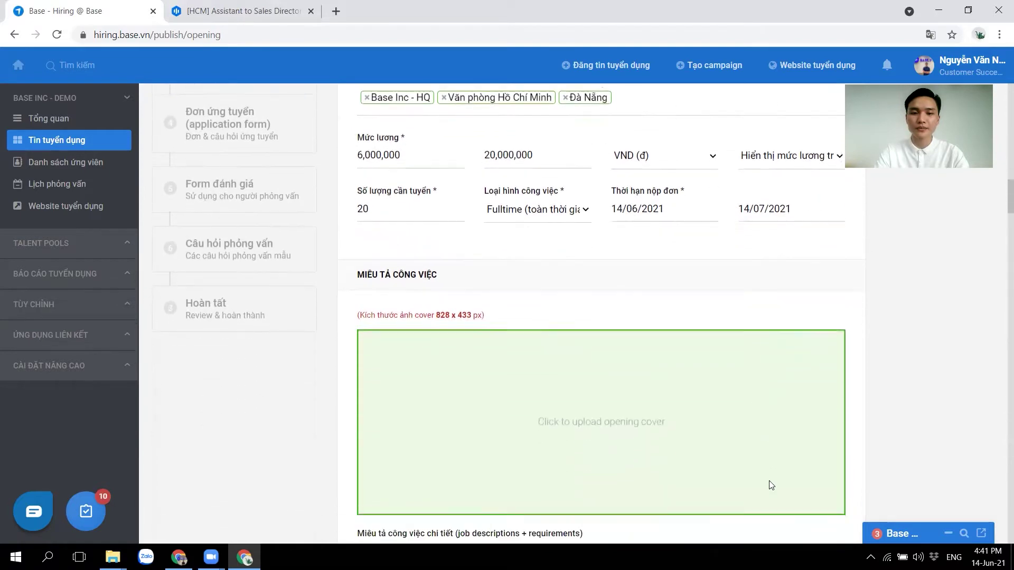
pyautogui.scroll(-1, 771, 485)
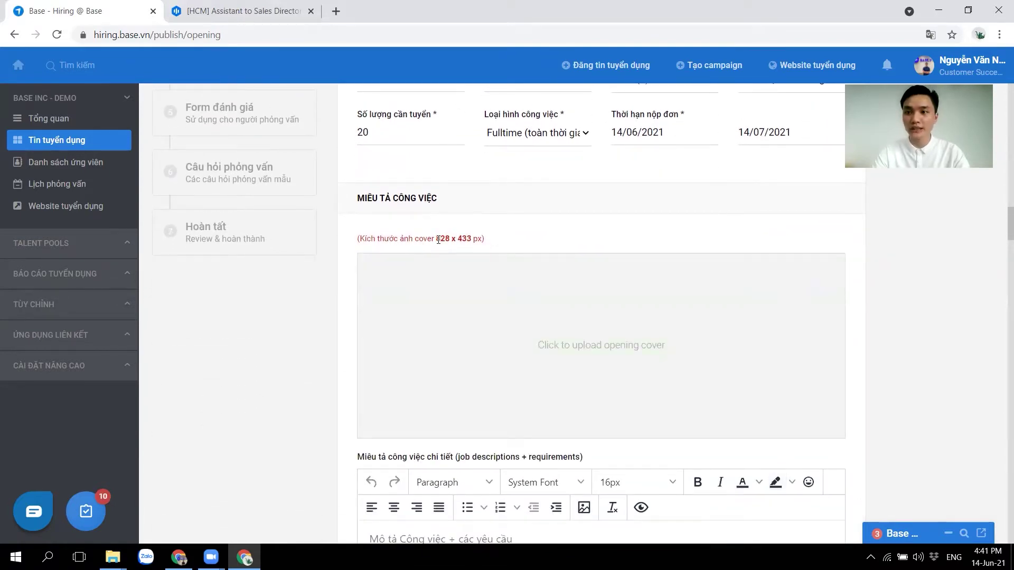
pyautogui.moveTo(434, 239); pyautogui.dragTo(470, 239)
pyautogui.click(472, 239)
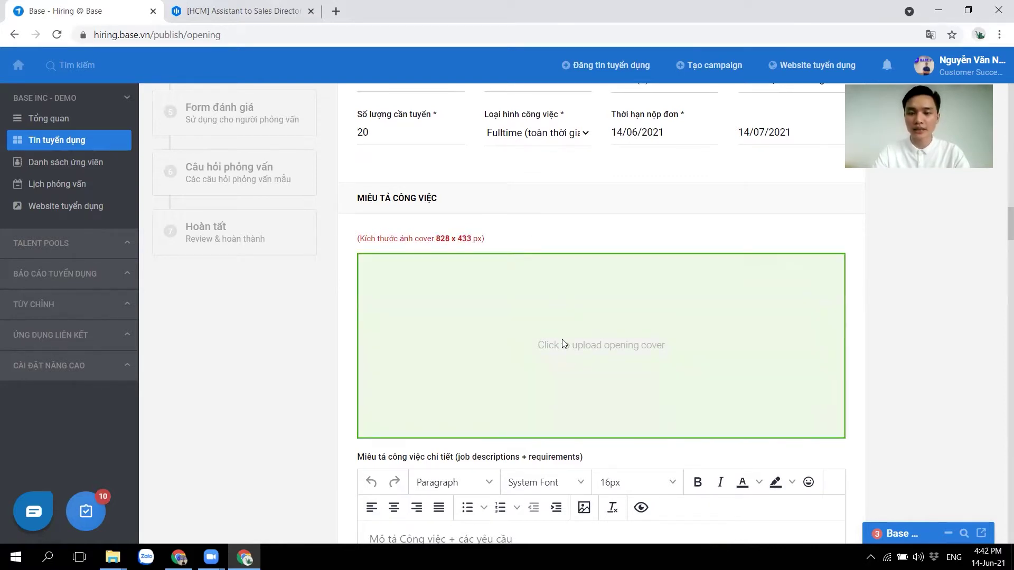
pyautogui.scroll(-4, 562, 339)
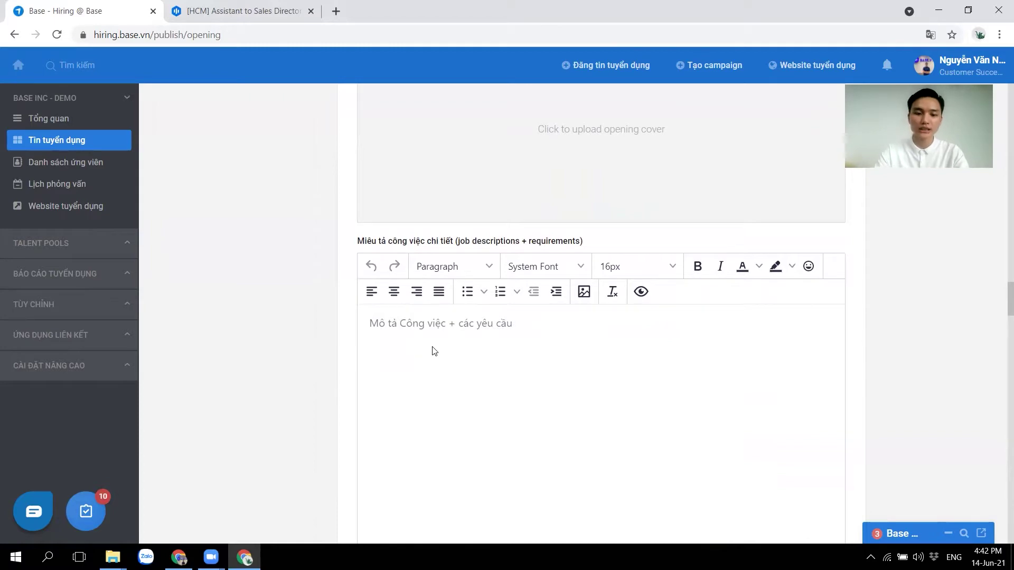
pyautogui.hotkey('ctrl', 'v')
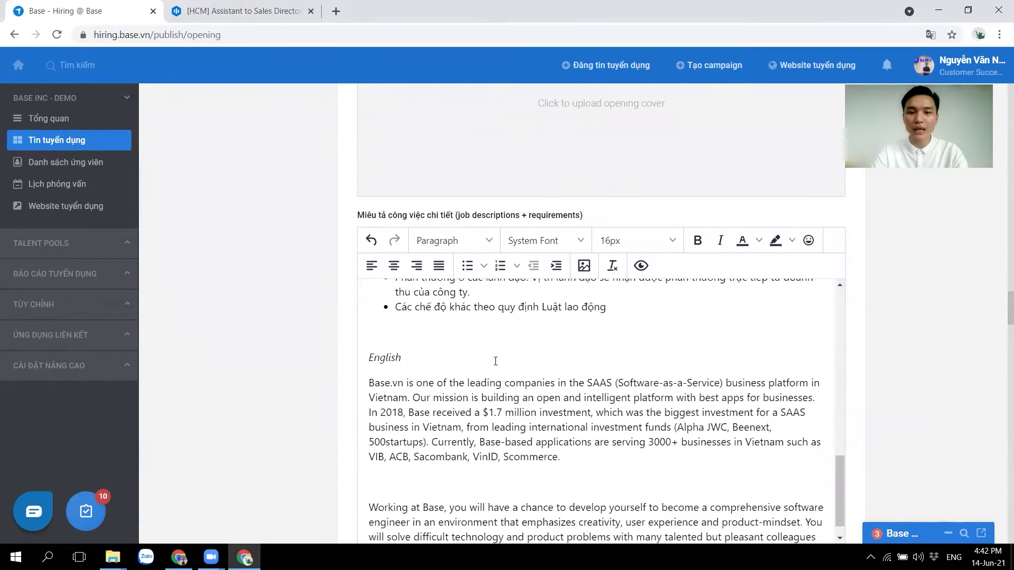
pyautogui.scroll(10, 496, 361)
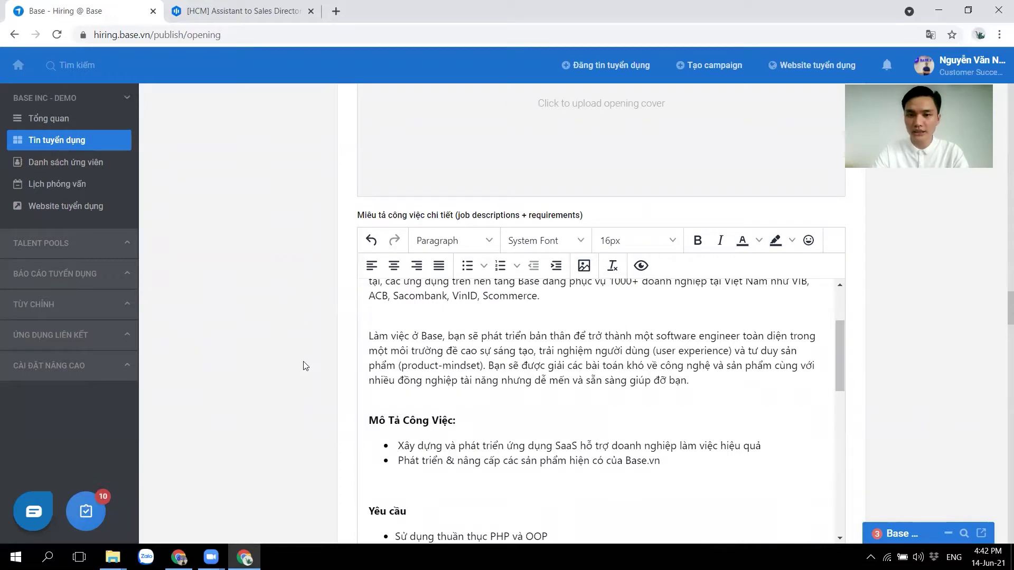
pyautogui.scroll(-7, 305, 366)
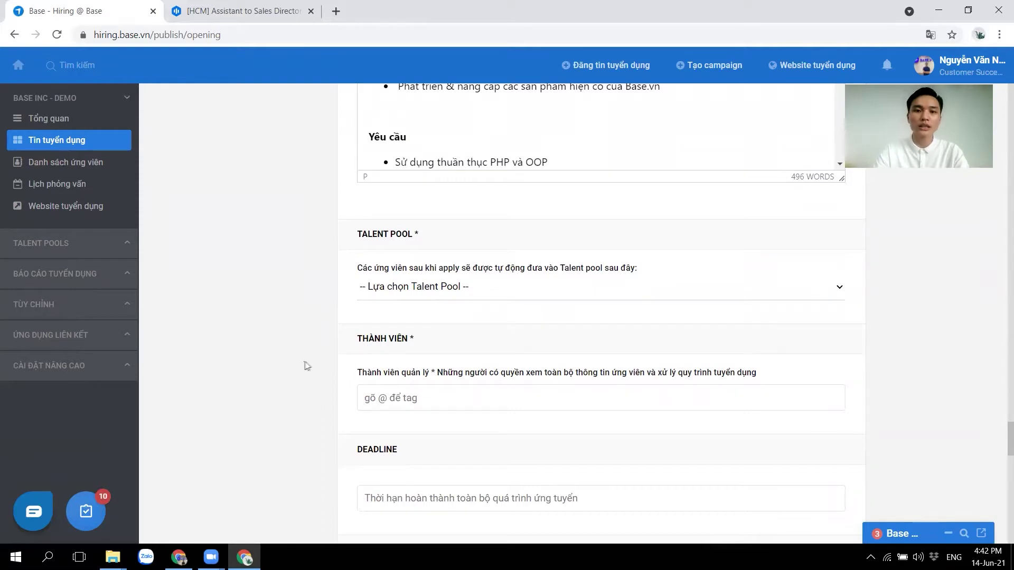
# Route applicants to the Sales talent pool and tag the managing member by @-handle.
pyautogui.click(452, 286)
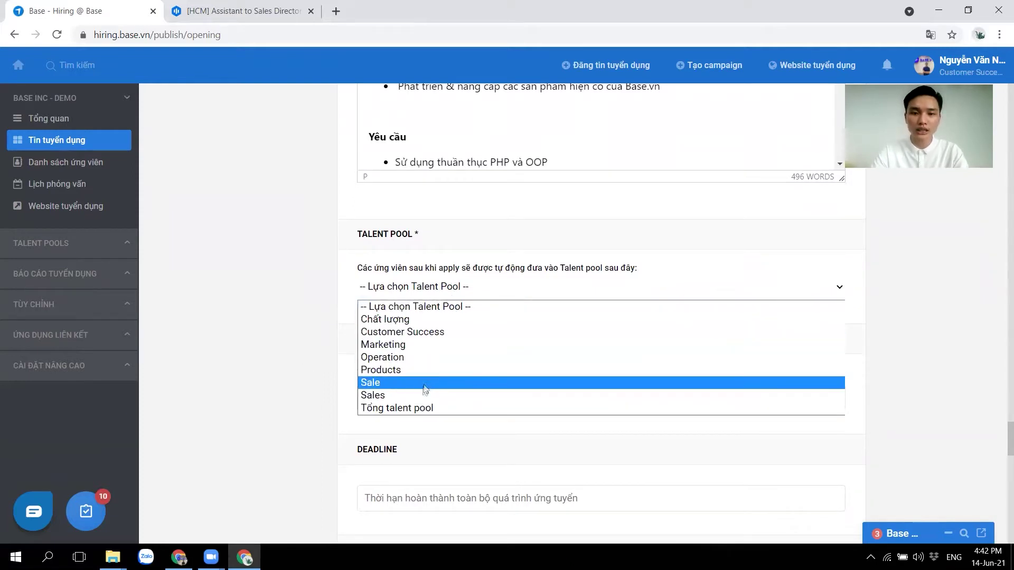
pyautogui.click(423, 396)
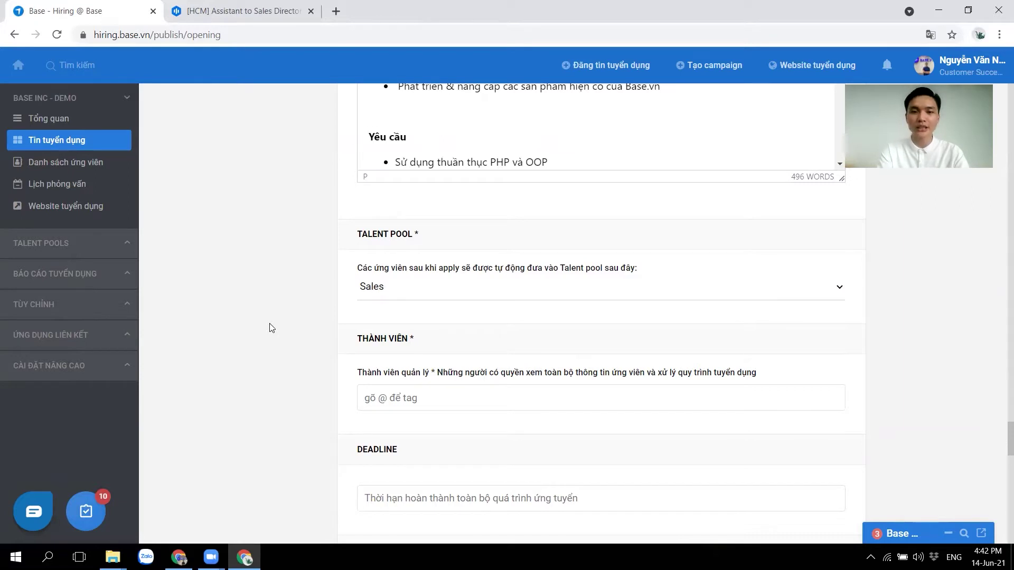
pyautogui.click(378, 398)
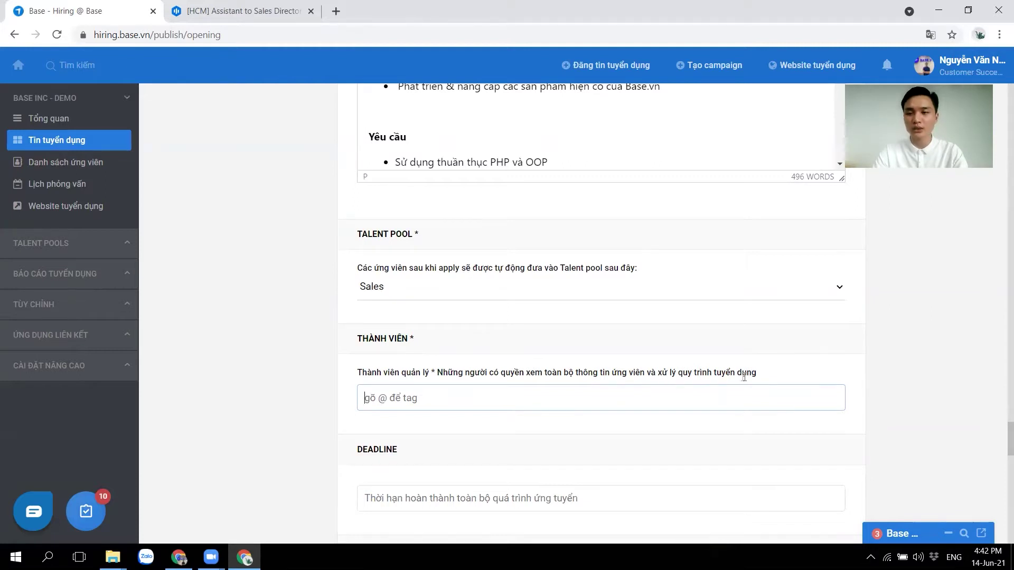
pyautogui.write('@')
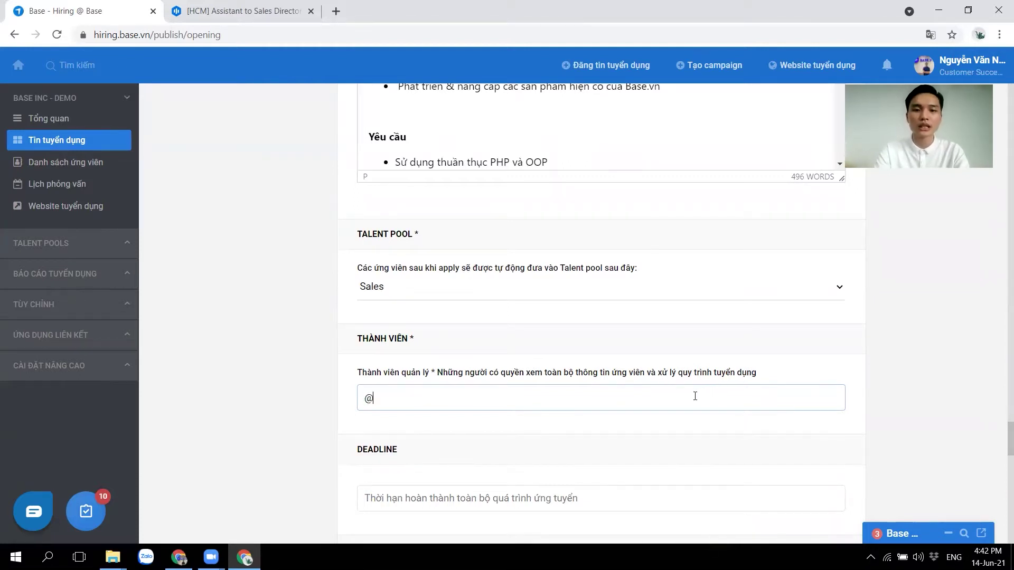
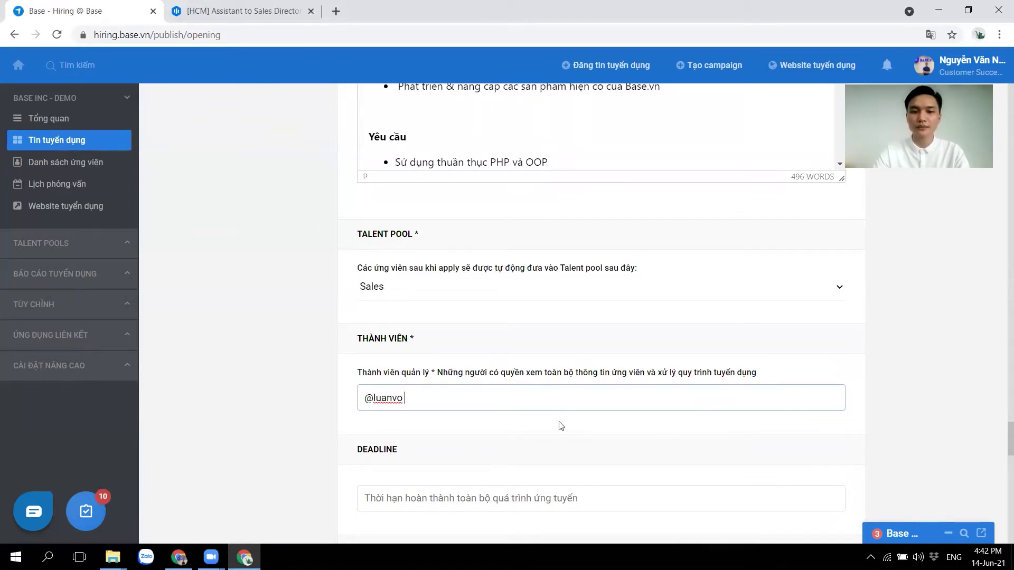
pyautogui.scroll(-3, 561, 426)
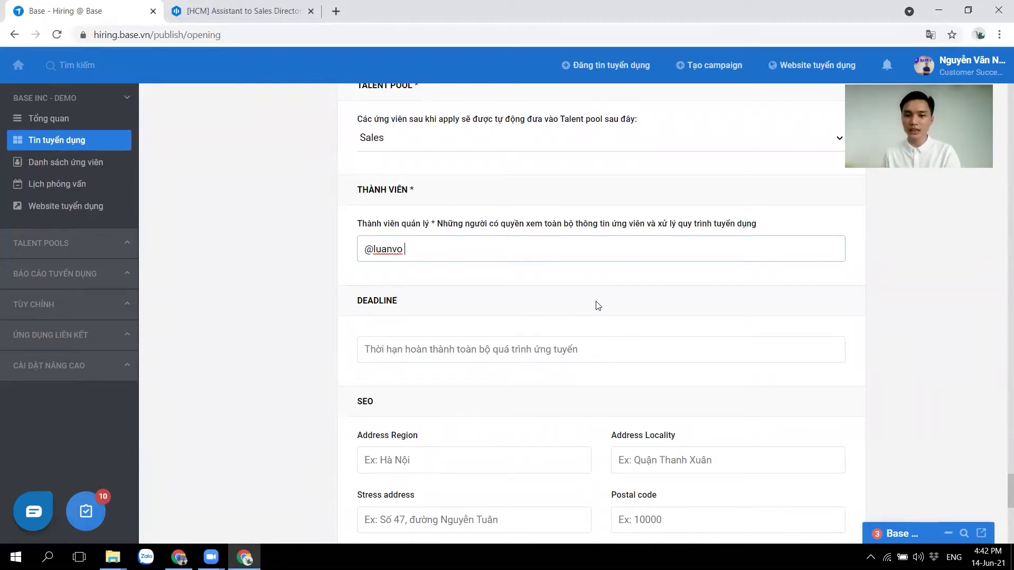
# Set the hiring deadline to Tuesday 31/08/2021.
pyautogui.click(479, 355)
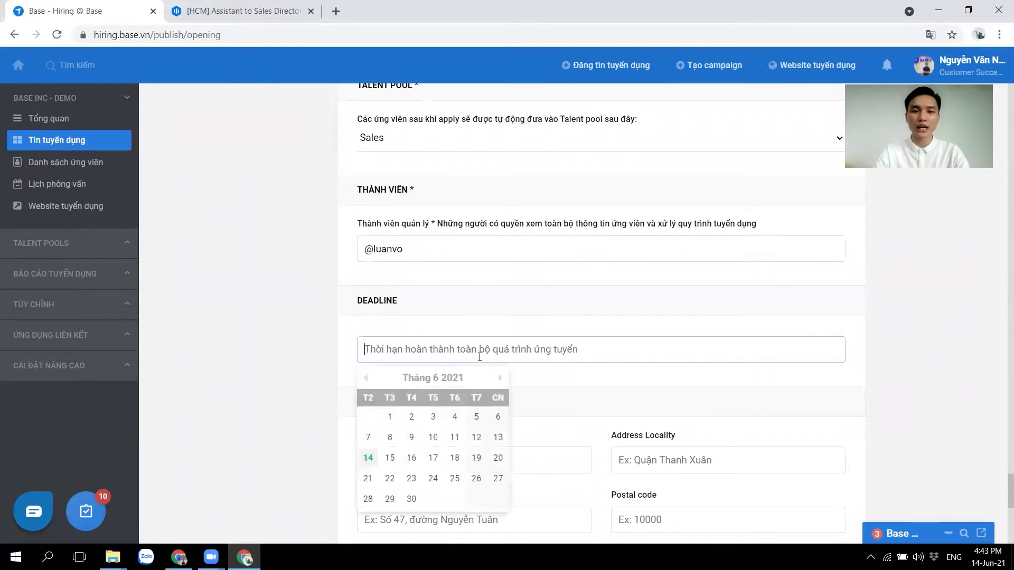
pyautogui.click(500, 378)
pyautogui.click(500, 378)
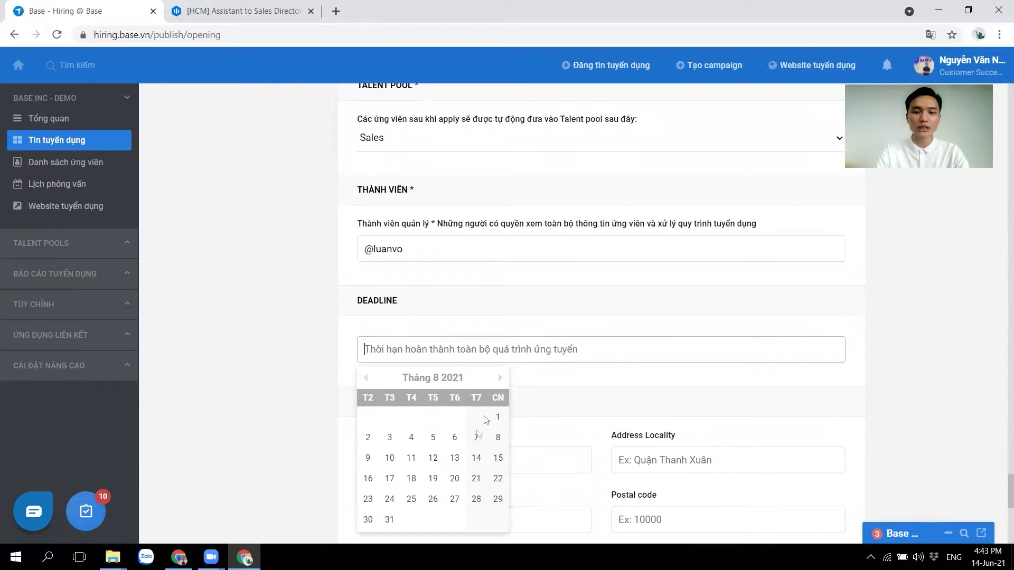
pyautogui.click(386, 527)
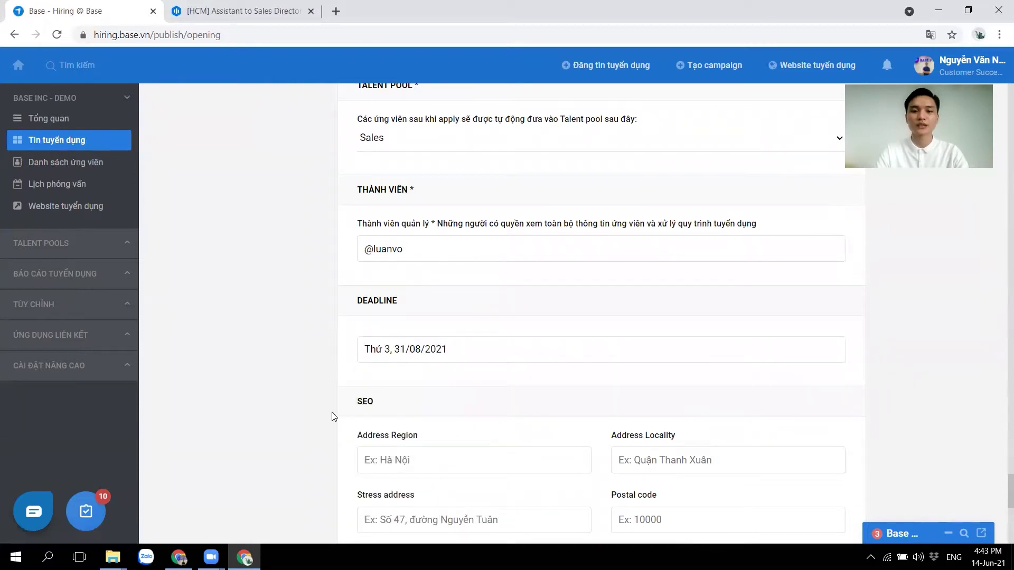
# Look through the SEO address fields (Region, Locality, street, Postal code), leaving them empty.
pyautogui.scroll(-1, 332, 412)
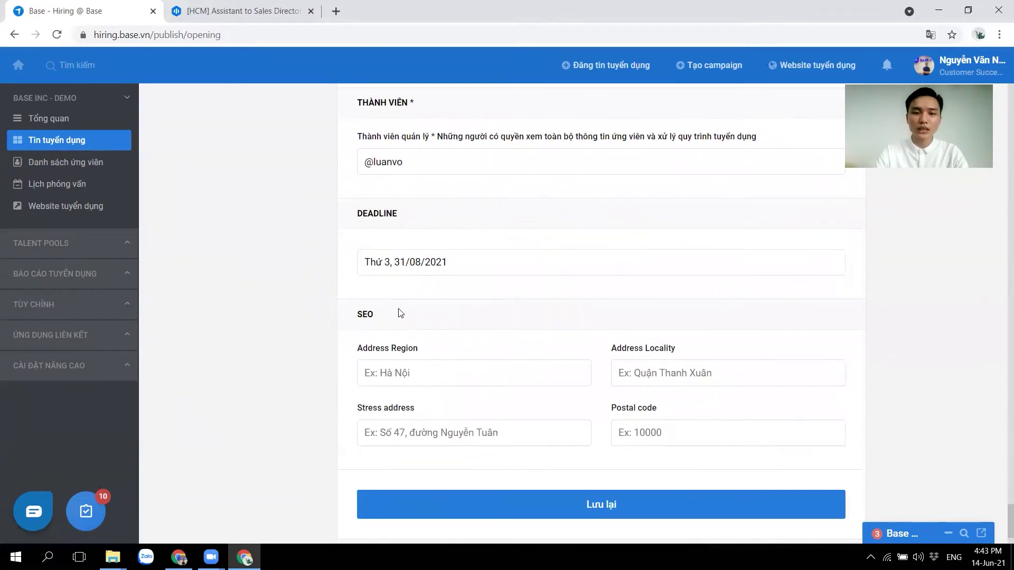
pyautogui.moveTo(376, 315); pyautogui.dragTo(358, 312)
pyautogui.click(415, 315)
pyautogui.click(386, 379)
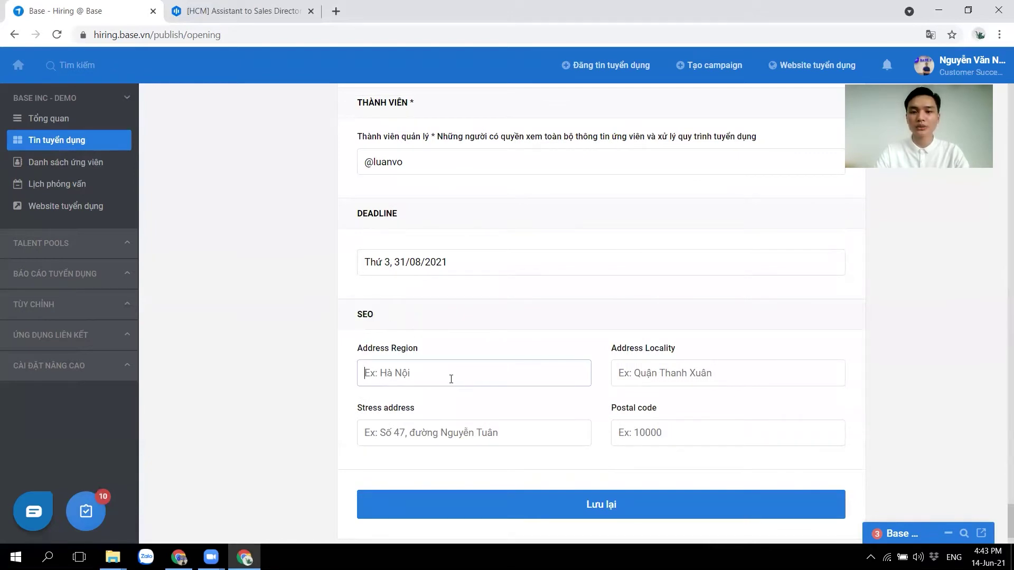
pyautogui.click(644, 376)
pyautogui.click(412, 425)
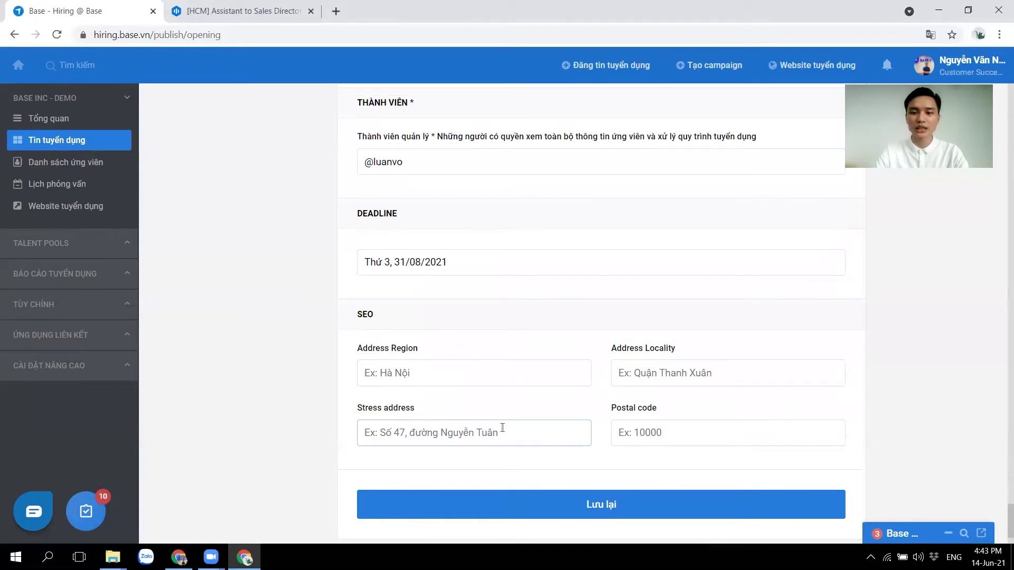
pyautogui.click(695, 429)
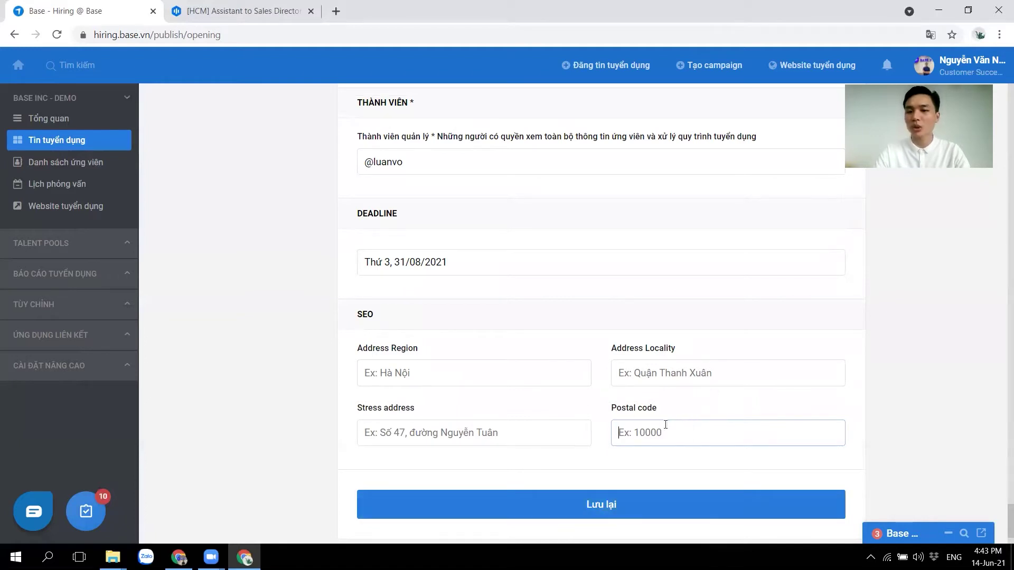
# Save the opening details with Lưu lại to reach the scorecard page.
pyautogui.click(619, 508)
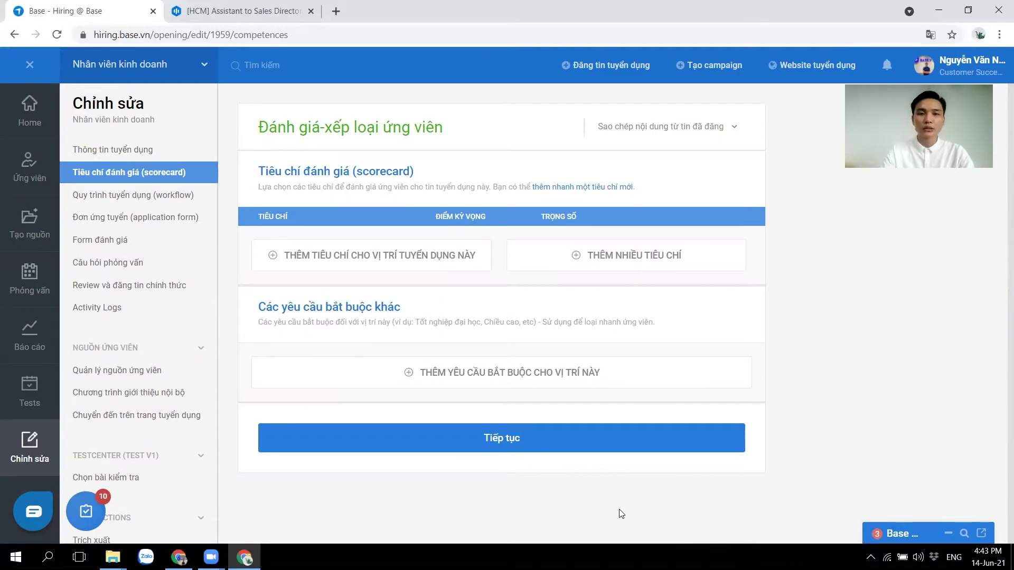
# Add the criterion Bền bỉ, kiên trì with expected score 4/5.
pyautogui.click(375, 261)
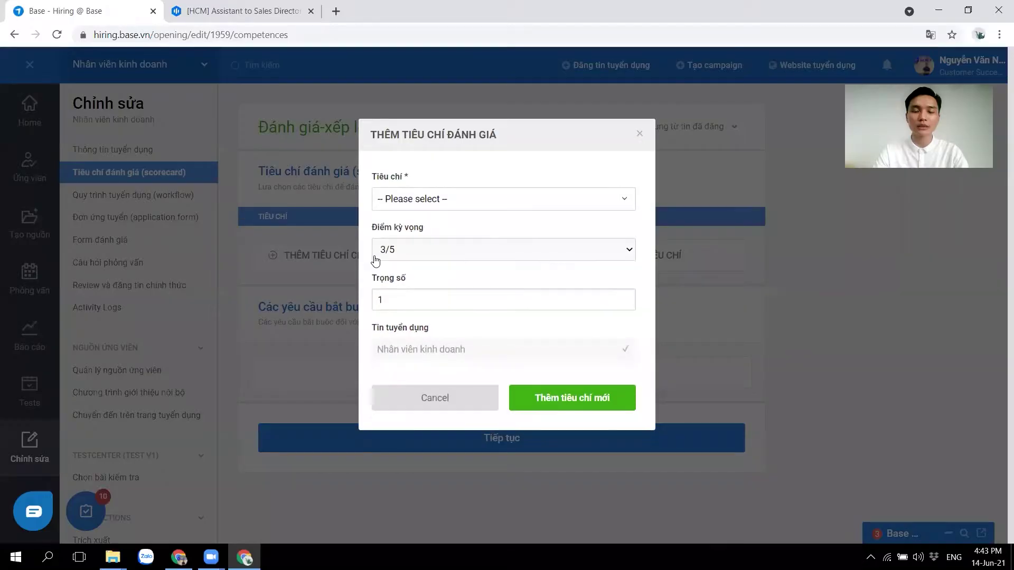
pyautogui.click(444, 204)
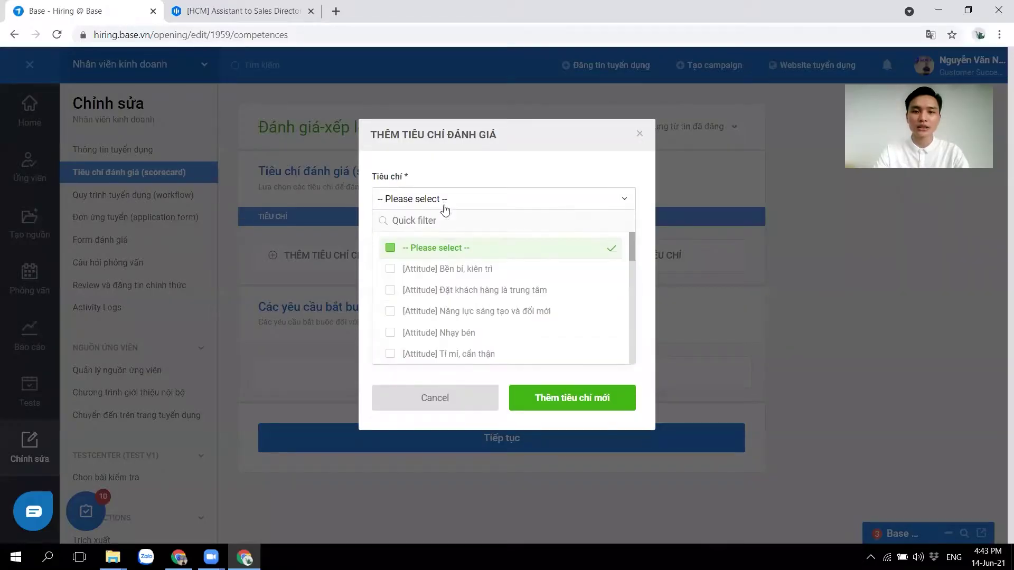
pyautogui.click(462, 275)
pyautogui.click(430, 248)
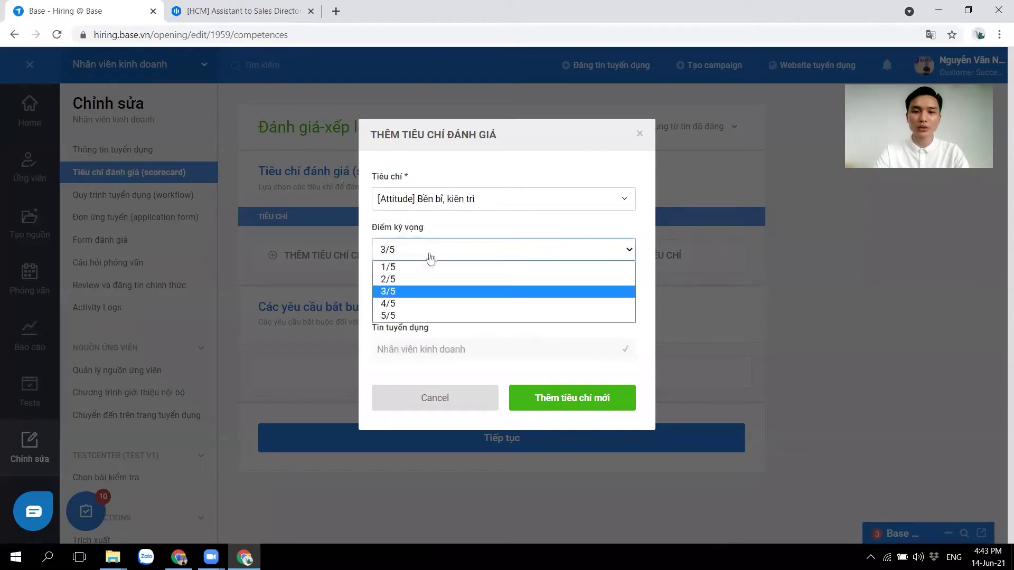
pyautogui.click(427, 301)
pyautogui.click(439, 300)
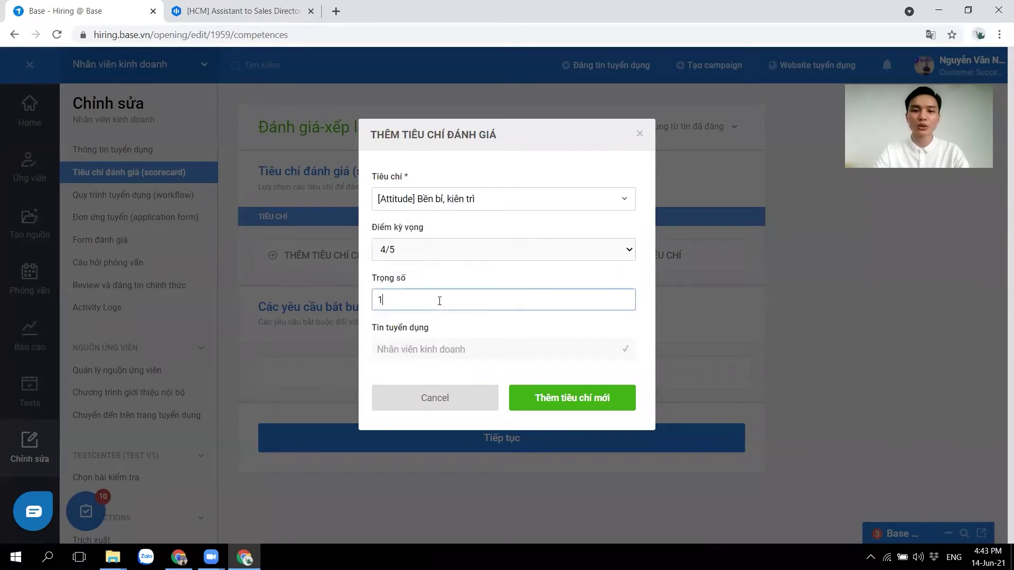
pyautogui.click(539, 393)
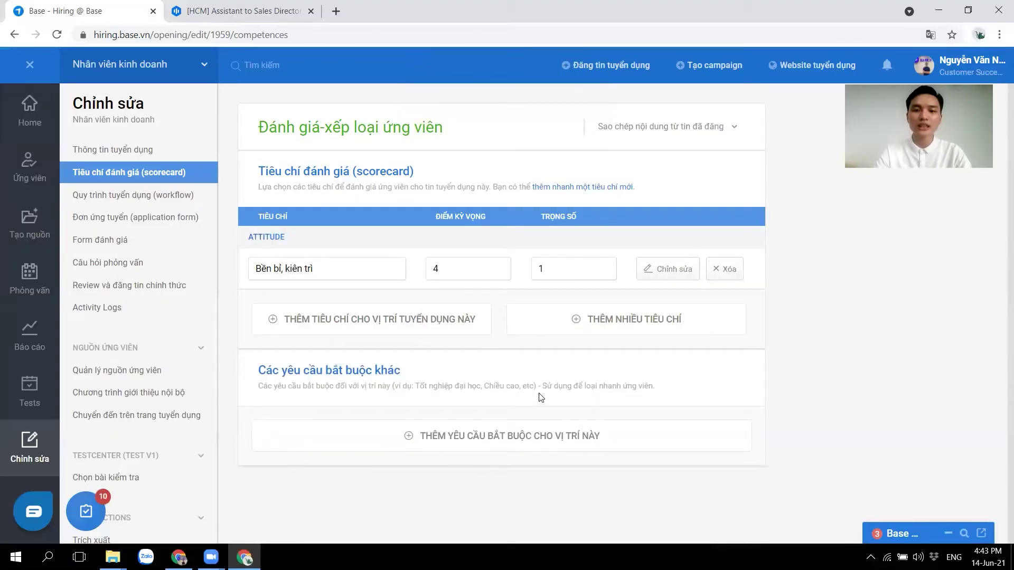
# Add Đặt khách hàng là trung tâm, Nhạy bén and Trung thực together at 3/5.
pyautogui.click(601, 324)
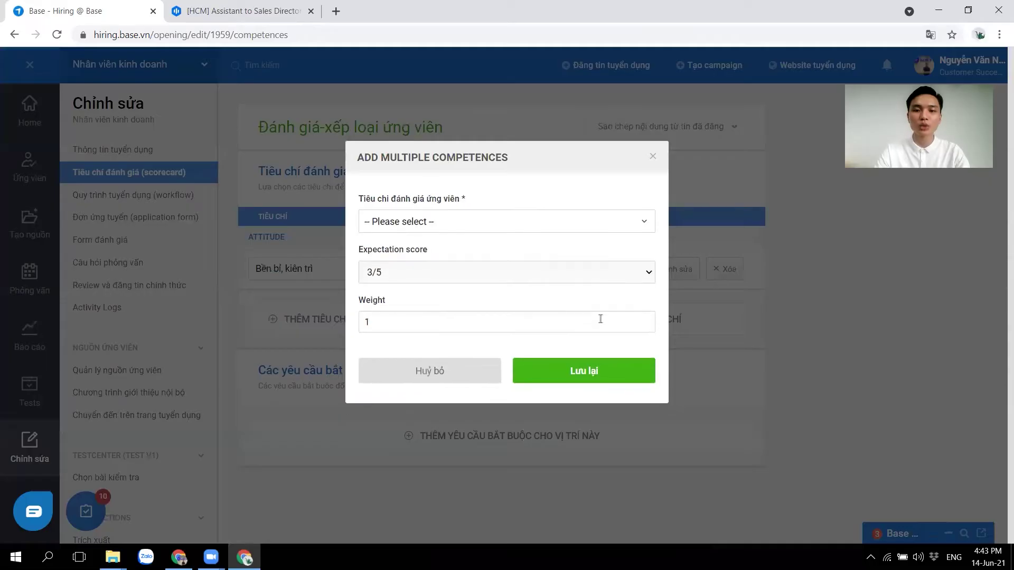
pyautogui.click(424, 231)
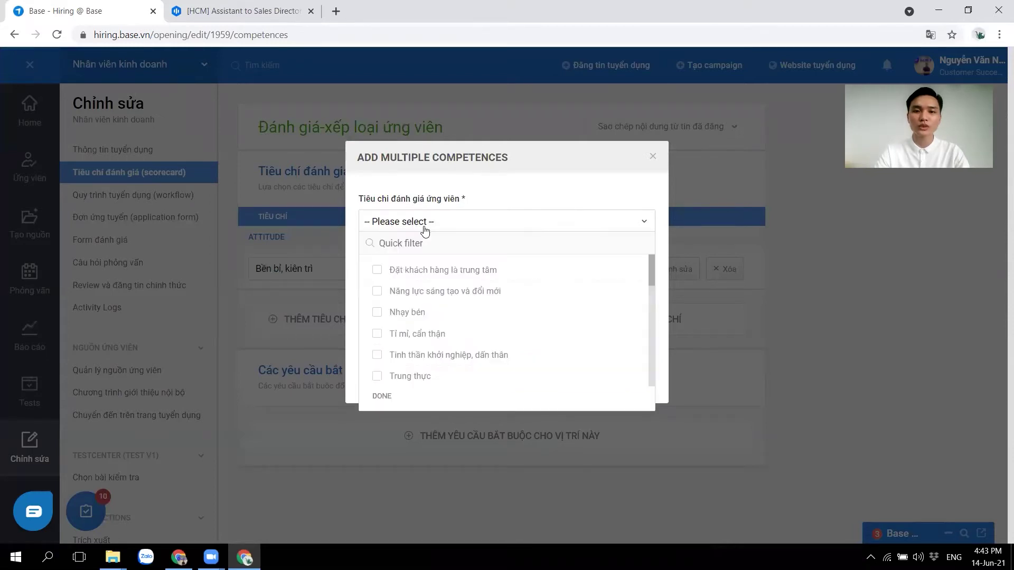
pyautogui.click(432, 272)
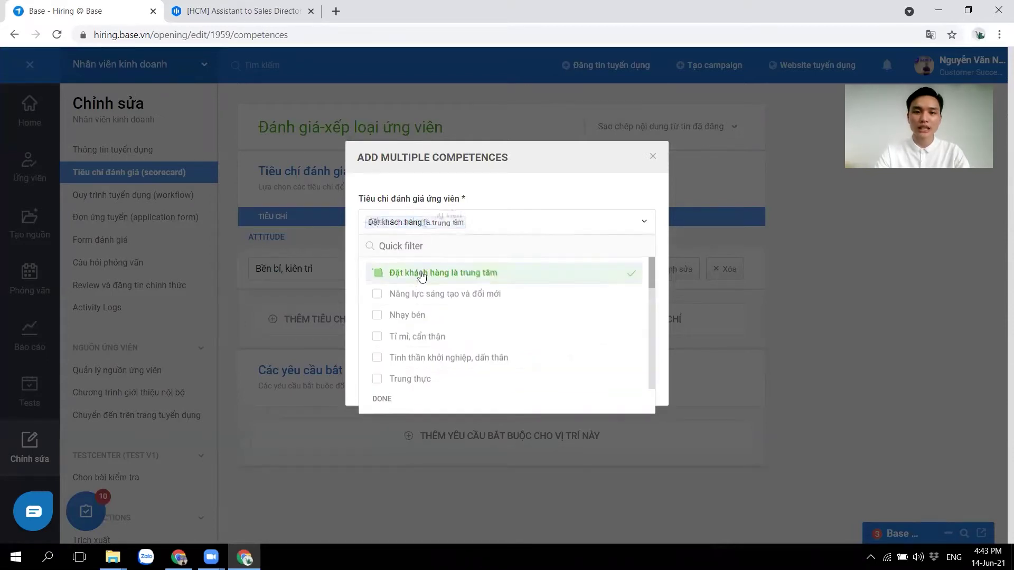
pyautogui.click(403, 319)
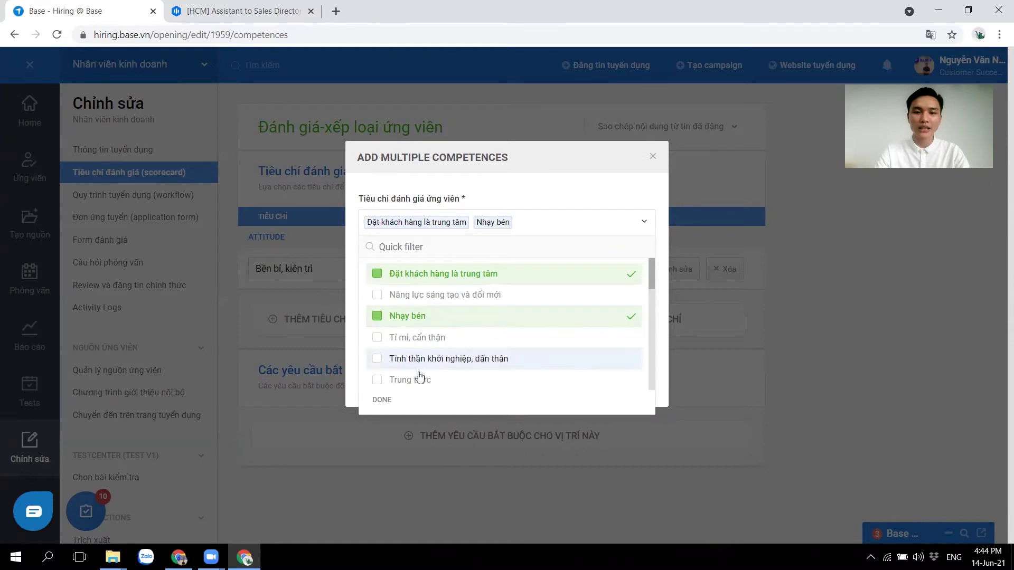
pyautogui.click(411, 379)
pyautogui.click(380, 401)
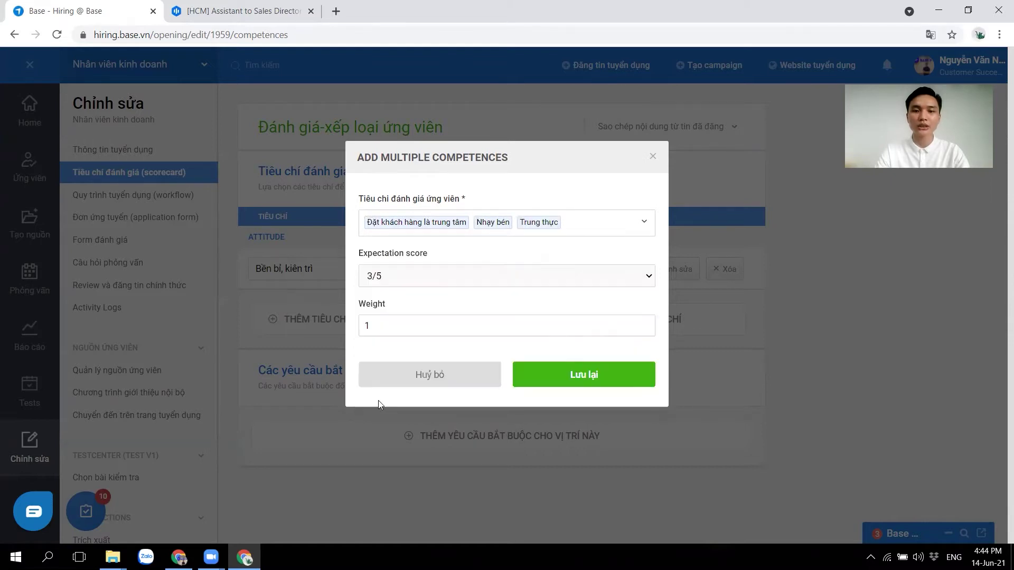
pyautogui.click(430, 277)
pyautogui.click(420, 318)
pyautogui.click(530, 371)
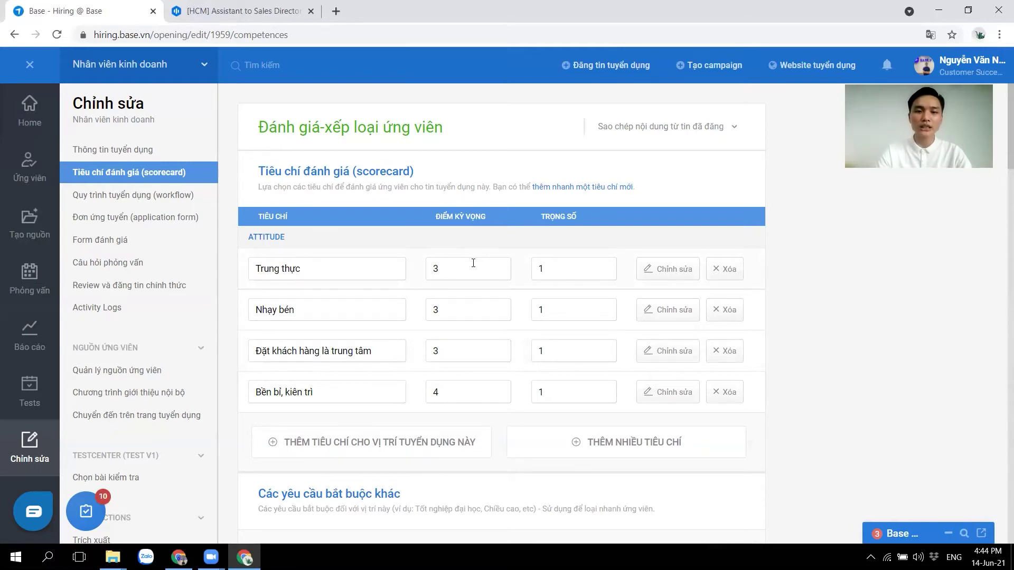
# Change the Bền bỉ, kiên trì criterion's weight to 2.
pyautogui.click(576, 389)
pyautogui.click(486, 310)
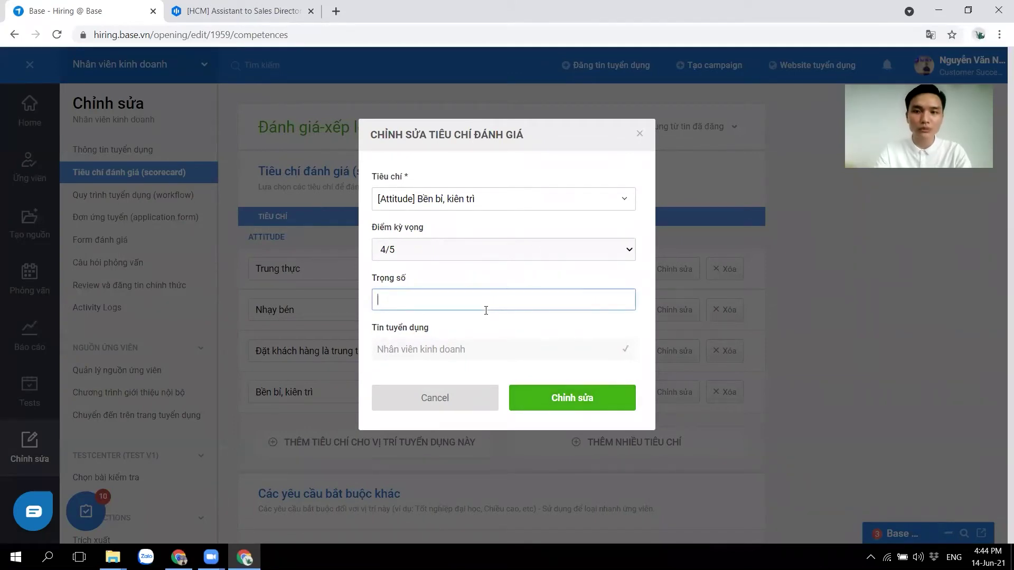
pyautogui.write('2')
pyautogui.click(549, 397)
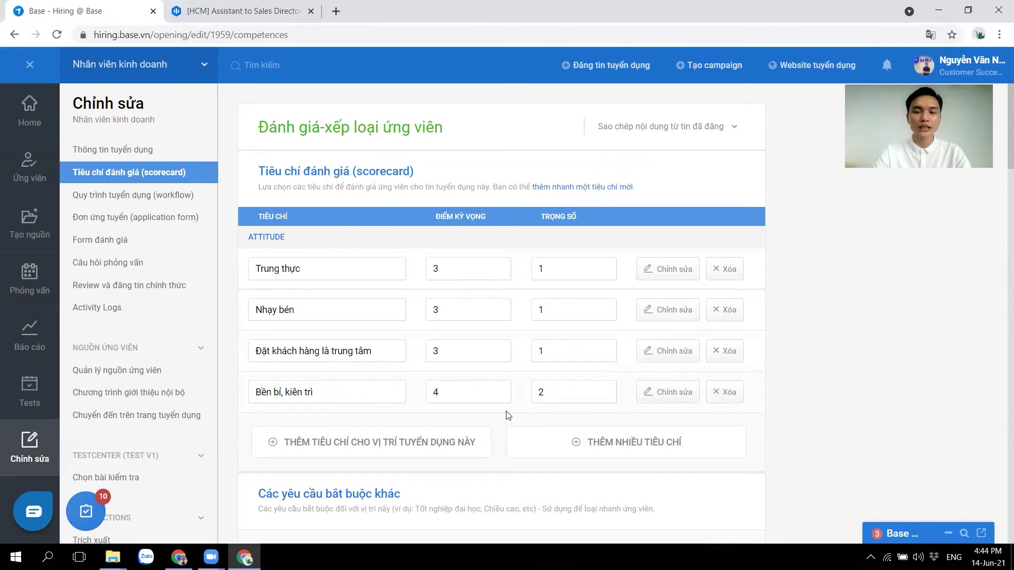
# Open the list of posted jobs to copy criteria from and scroll through the page.
pyautogui.click(685, 130)
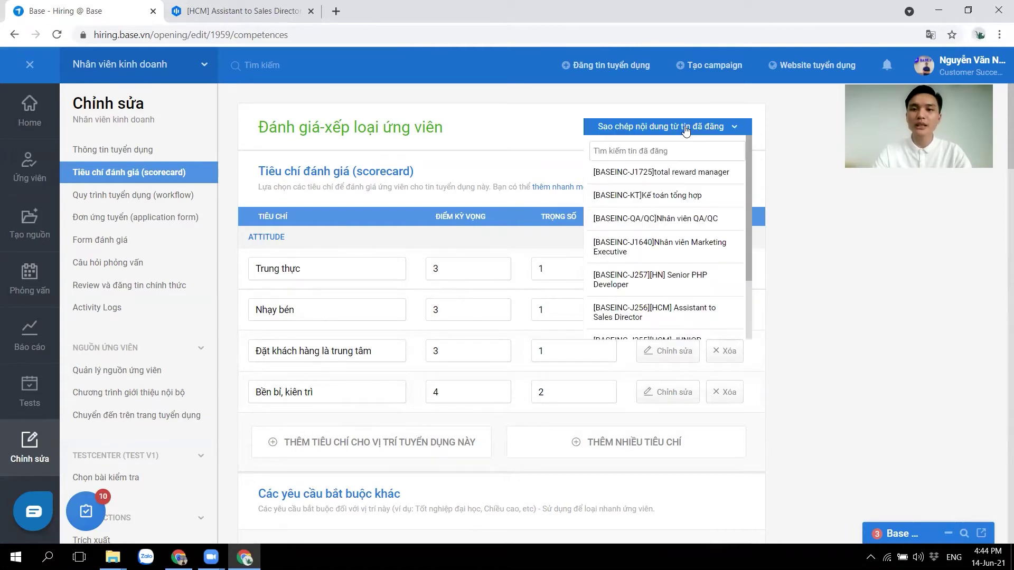
pyautogui.scroll(-2, 686, 244)
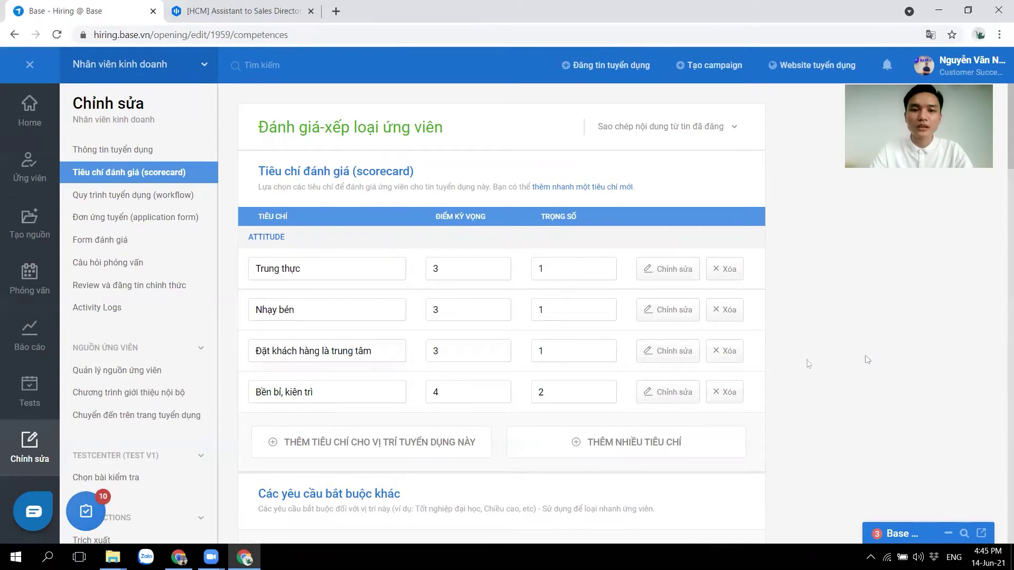
pyautogui.scroll(-2, 715, 364)
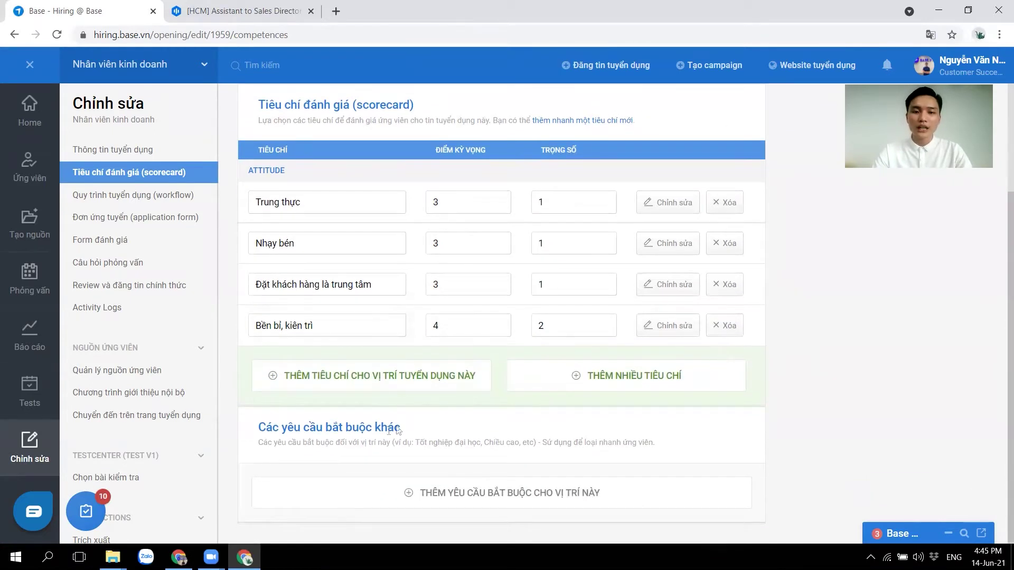
# Add 'Tốt nghiệp Đại học' as a mandatory candidate requirement.
pyautogui.moveTo(258, 430); pyautogui.dragTo(441, 425)
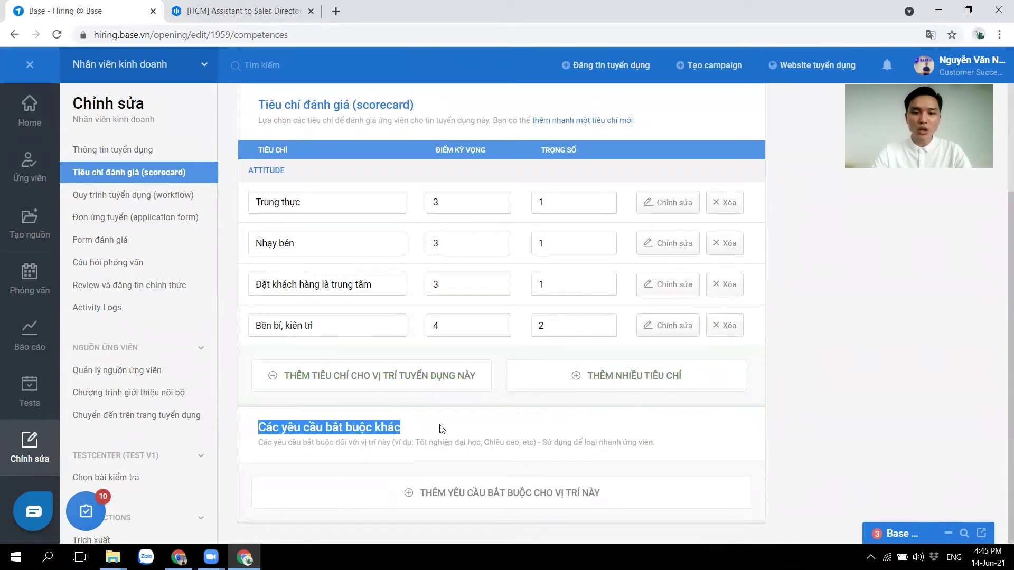
pyautogui.click(449, 433)
pyautogui.click(470, 481)
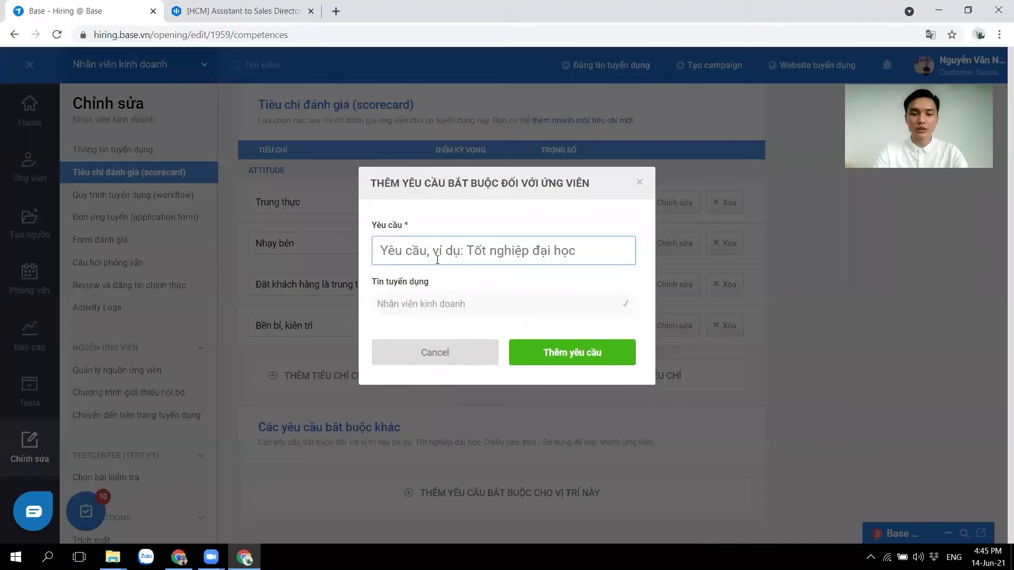
pyautogui.write('Tốt')
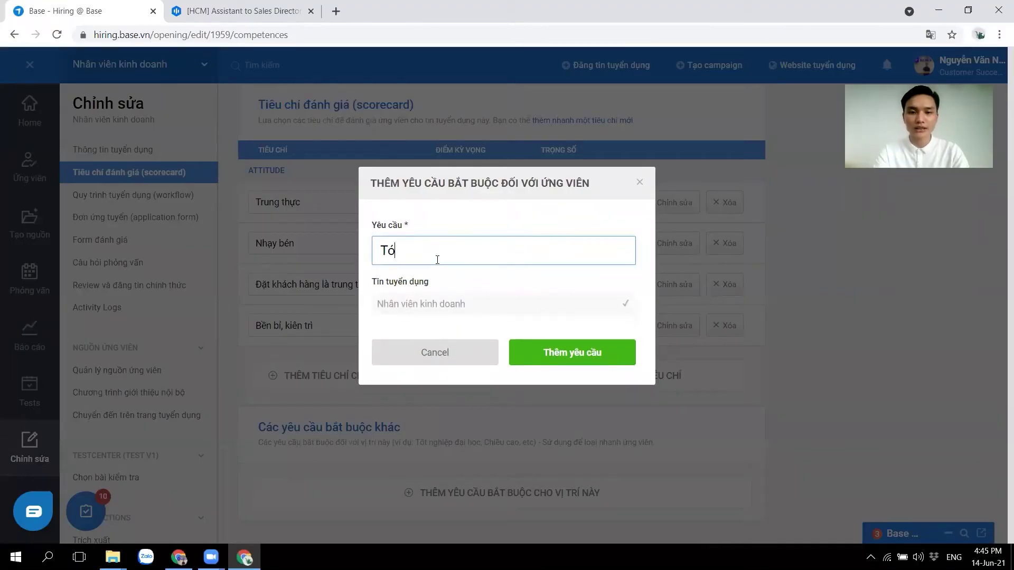
pyautogui.write(' nghiệ')
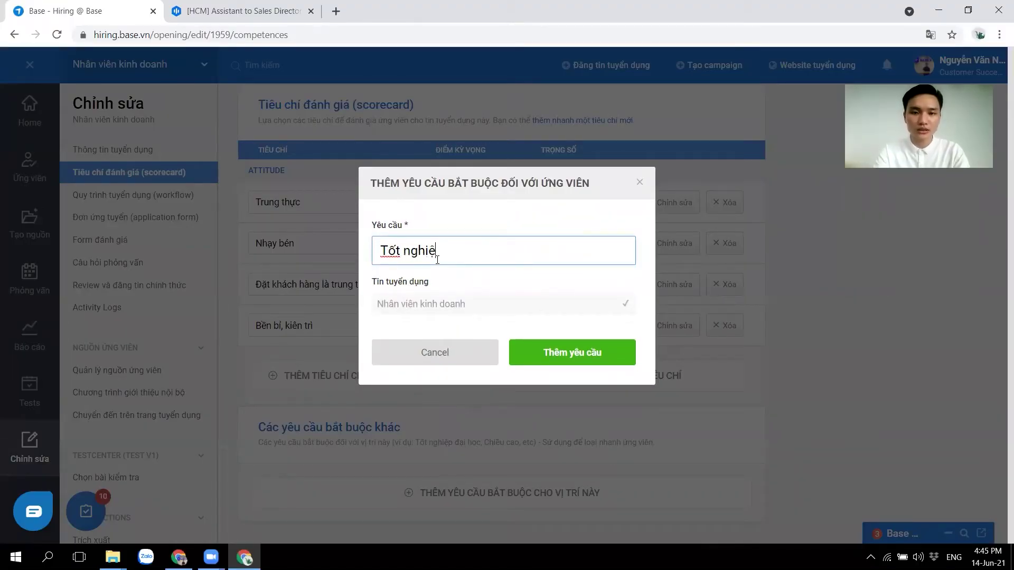
pyautogui.write('p Đai ho')
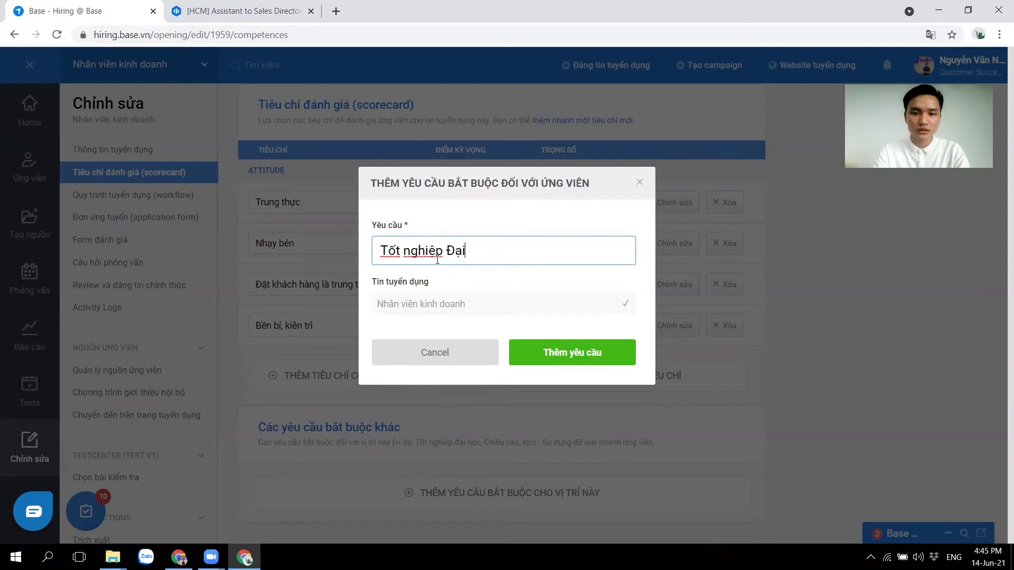
pyautogui.write('cj')
pyautogui.click(566, 349)
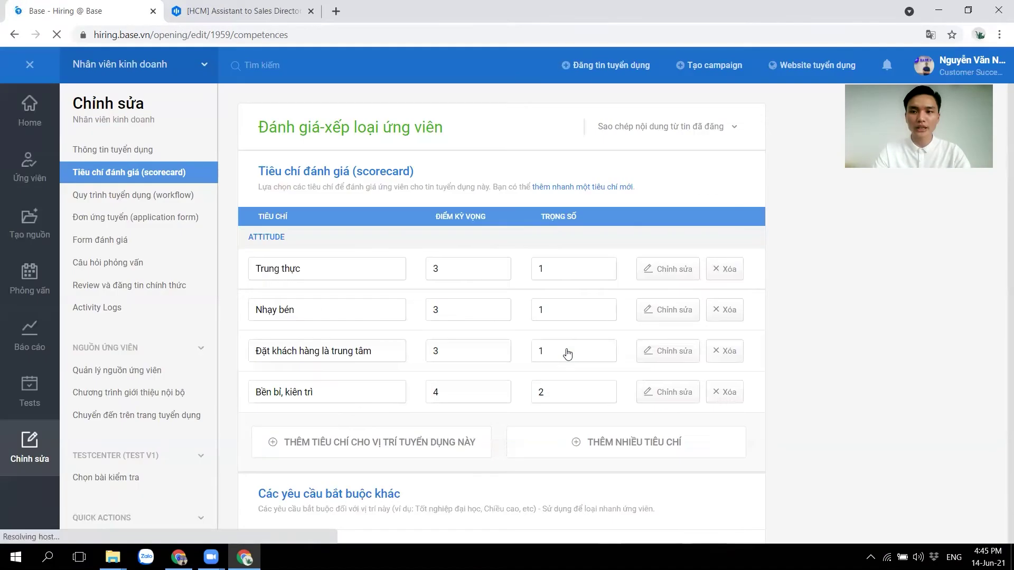
pyautogui.scroll(-2, 568, 353)
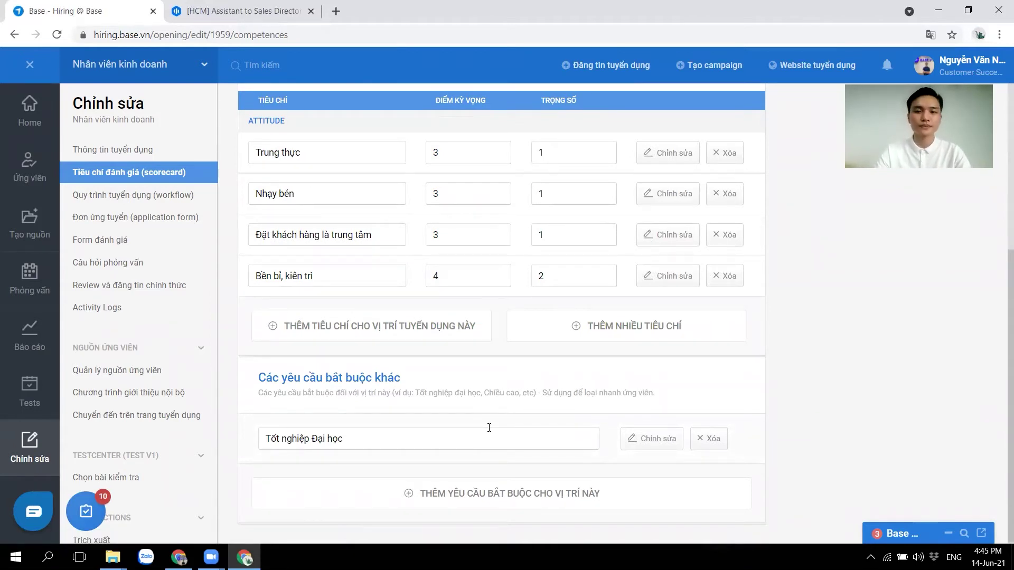
pyautogui.scroll(2, 490, 295)
pyautogui.scroll(-2, 490, 295)
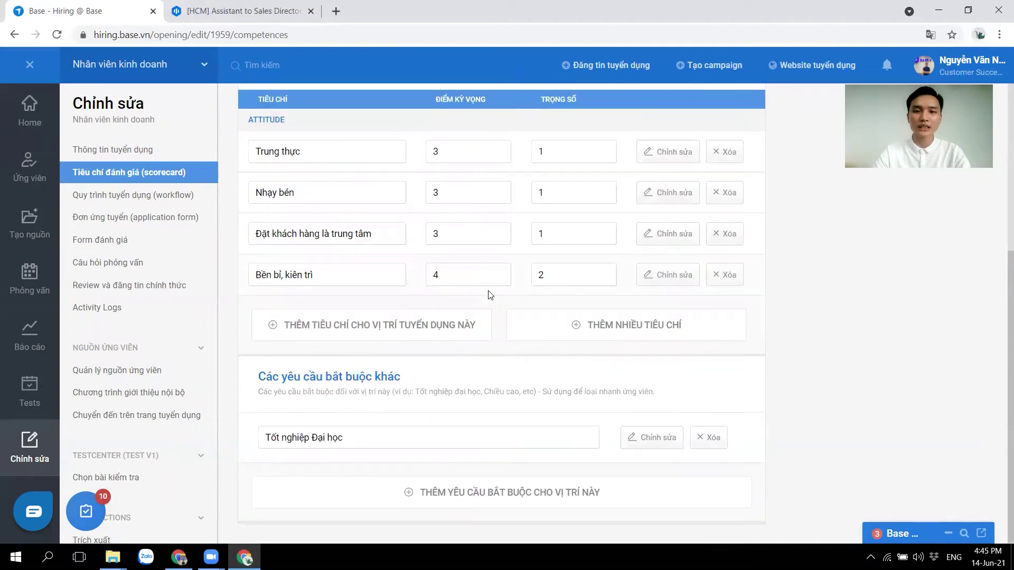
# Open the workflow page and close the copy-from-posted-jobs list without copying anything.
pyautogui.click(165, 197)
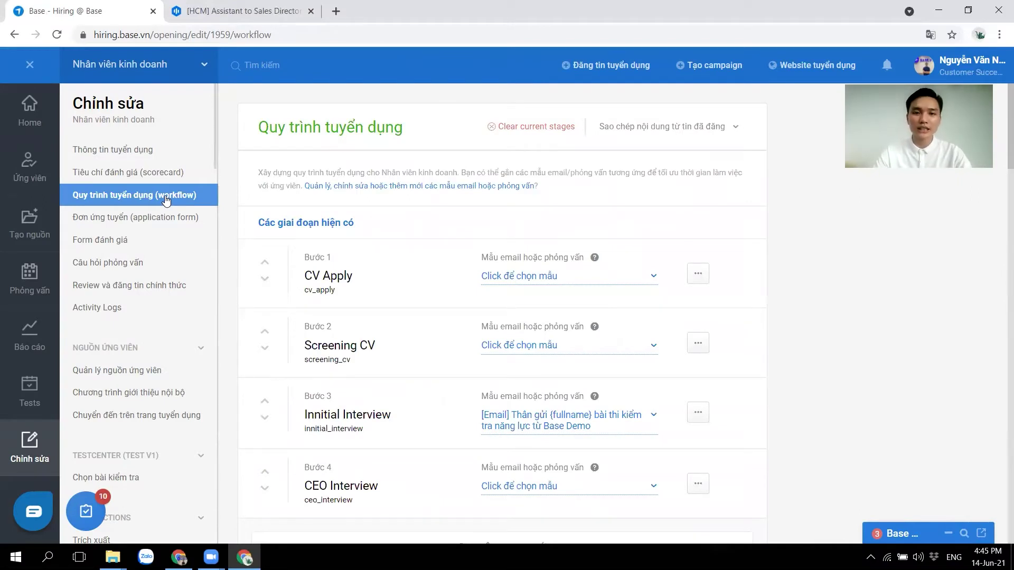
pyautogui.click(671, 127)
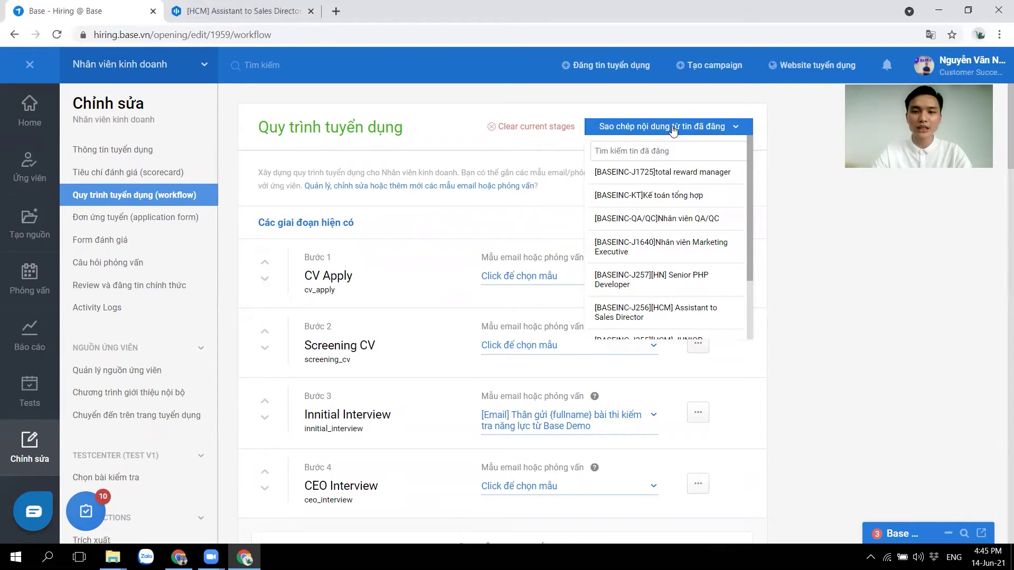
pyautogui.click(673, 130)
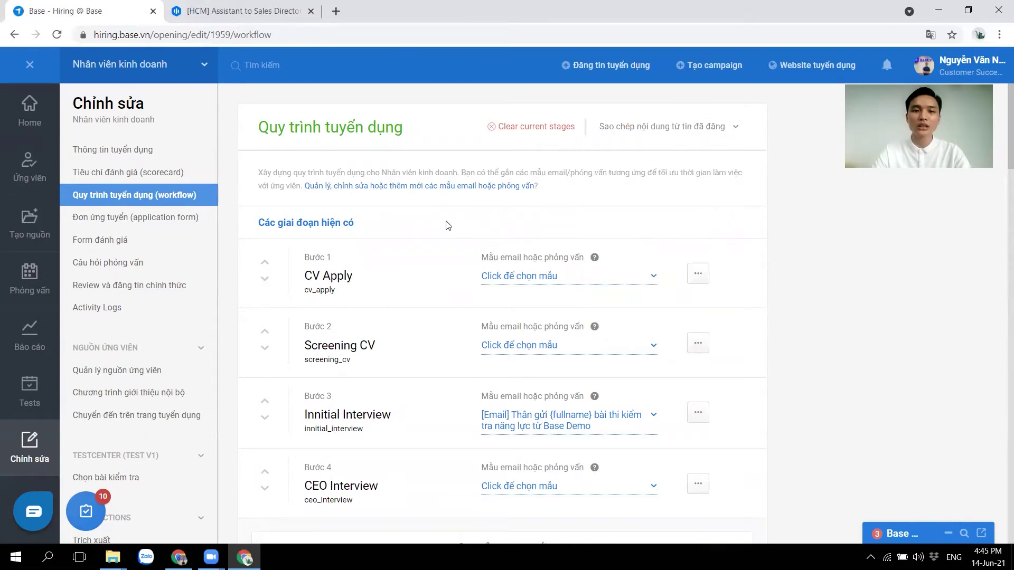
pyautogui.scroll(-2, 398, 360)
pyautogui.scroll(-1, 398, 359)
pyautogui.scroll(2, 398, 359)
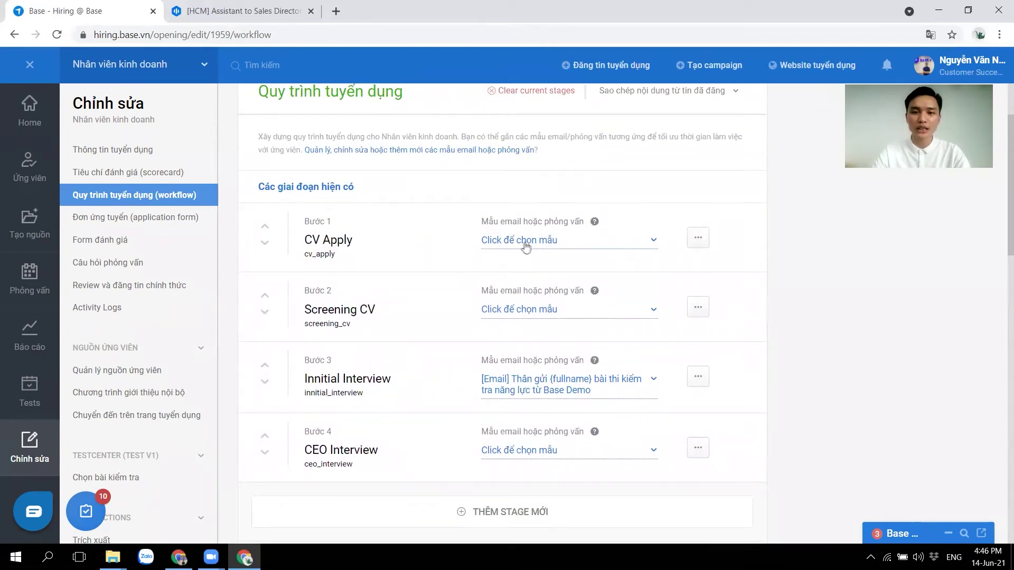
# Set the CV Apply stage to auto-send '[Email] Thư xác nhận ứng tuyển' and save the stage.
pyautogui.moveTo(481, 225); pyautogui.dragTo(634, 199)
pyautogui.click(634, 200)
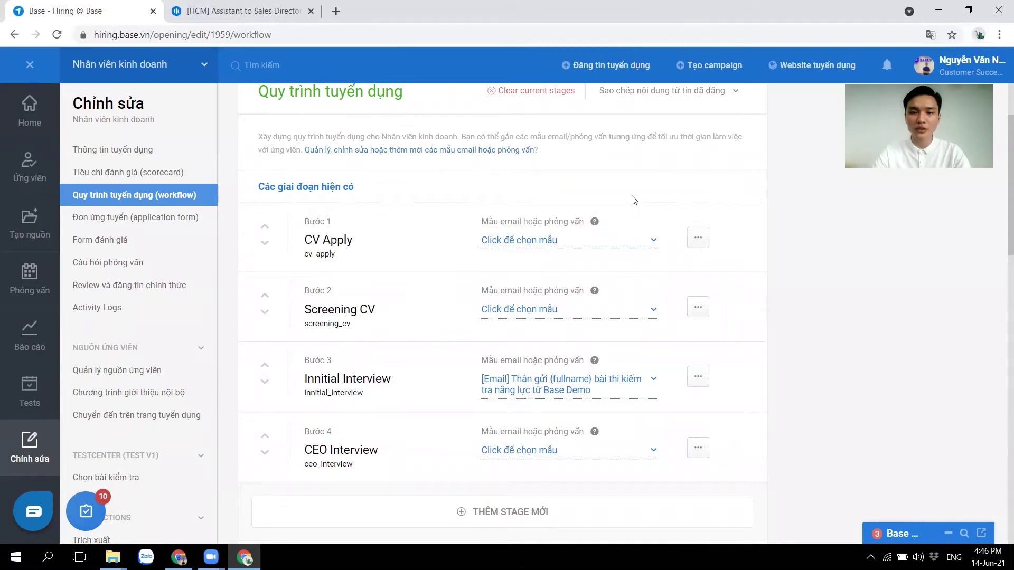
pyautogui.click(524, 244)
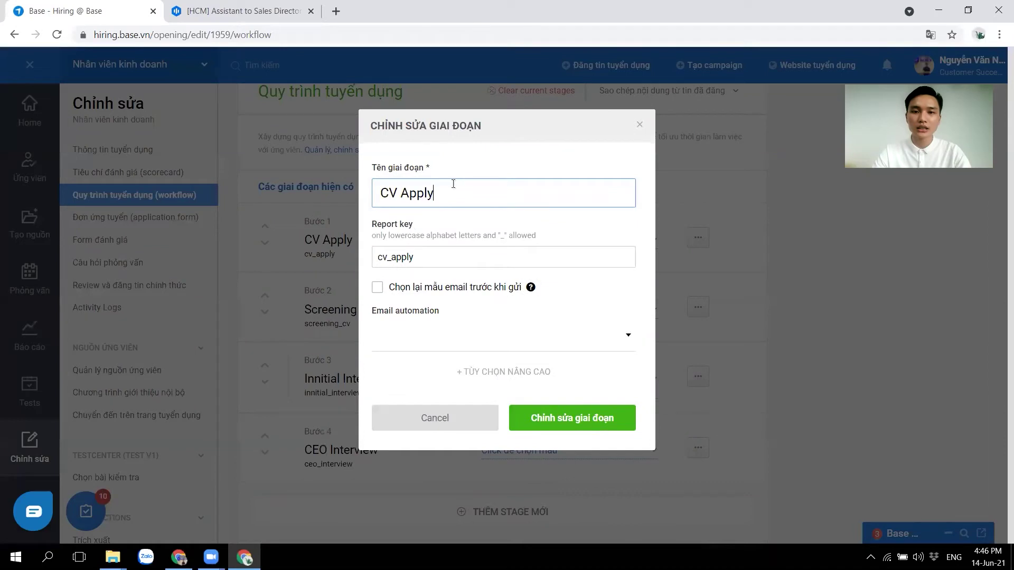
pyautogui.click(419, 342)
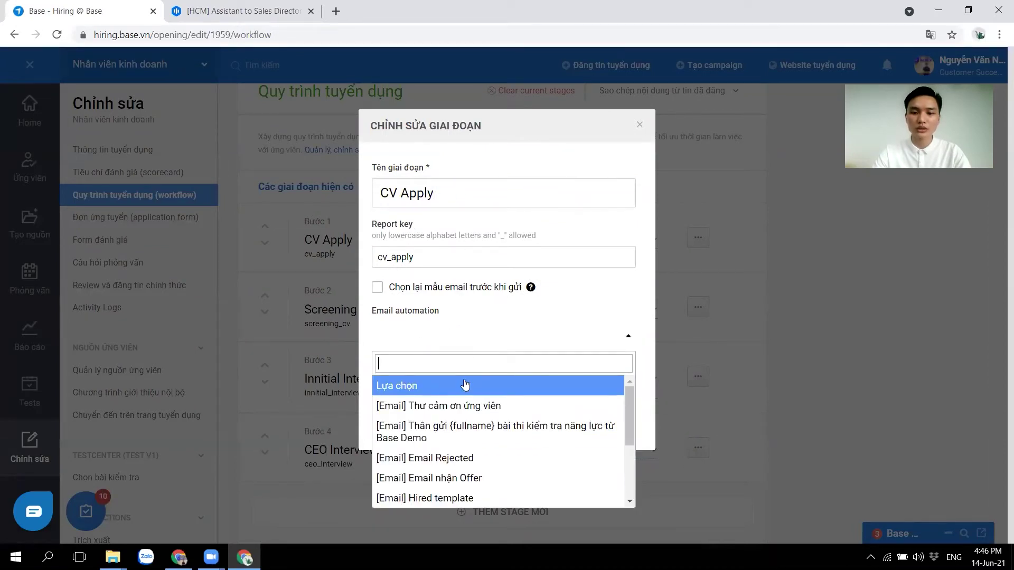
pyautogui.scroll(-4, 487, 440)
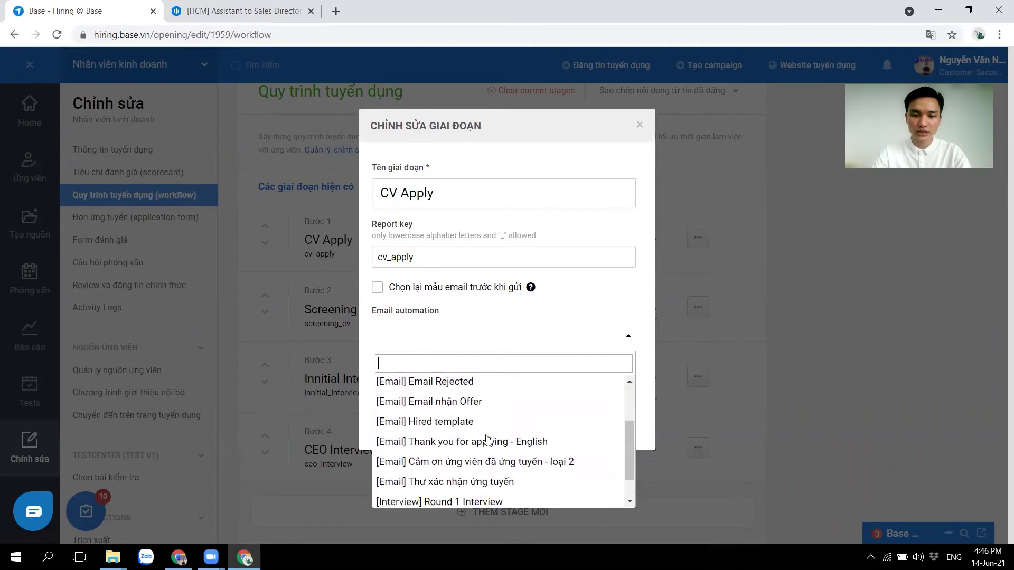
pyautogui.click(487, 476)
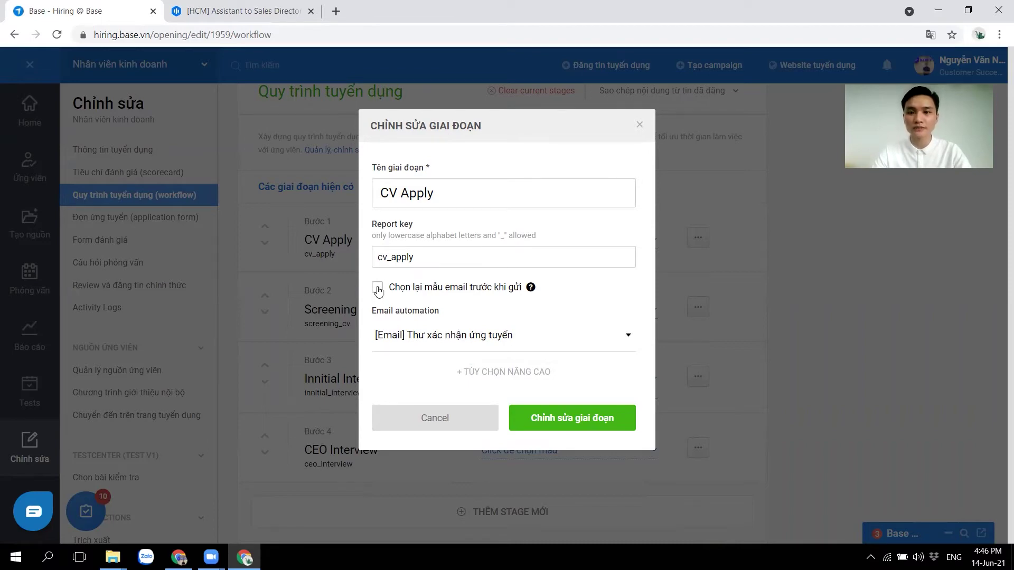
pyautogui.click(564, 413)
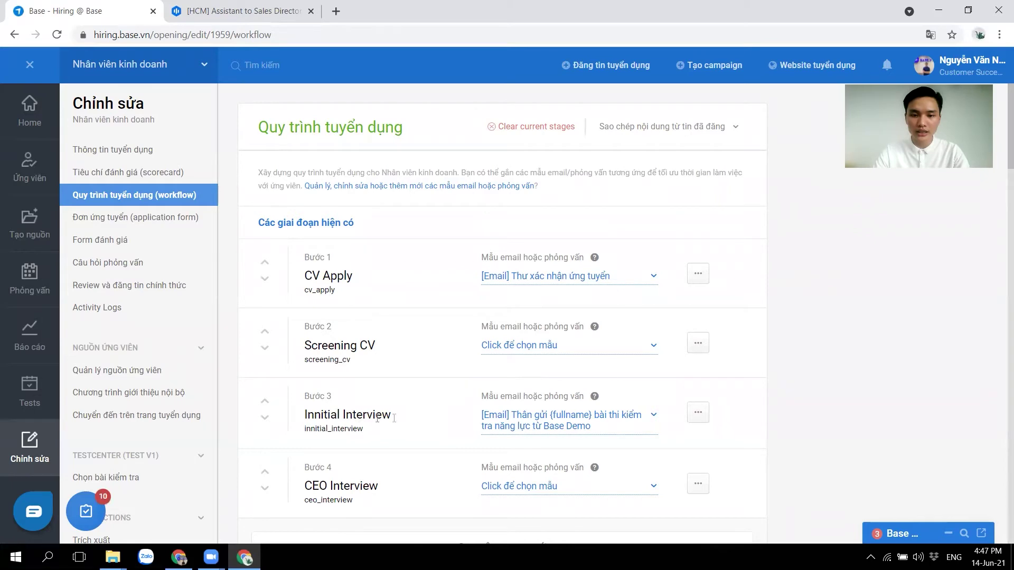
# Switch the Innitial Interview stage's email to '[Interview] [Base Demo - {firstname}] |Thư mời phỏng vấn'.
pyautogui.click(561, 425)
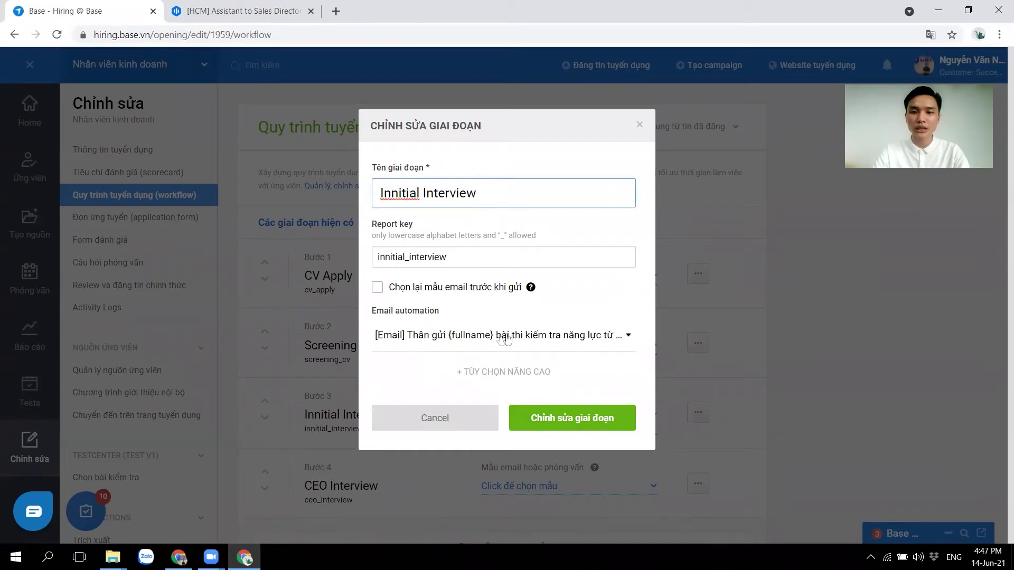
pyautogui.click(529, 336)
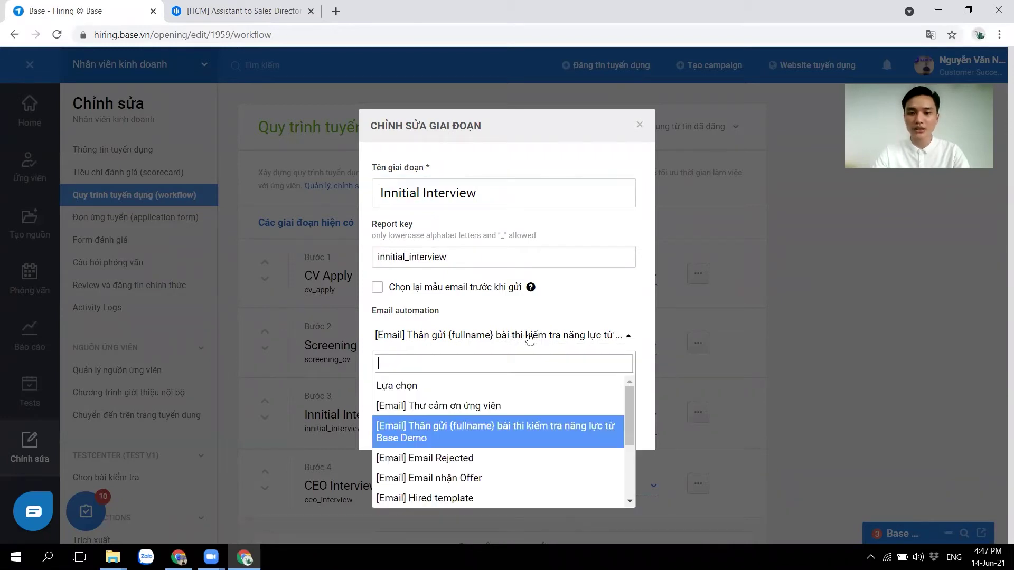
pyautogui.scroll(-3, 510, 437)
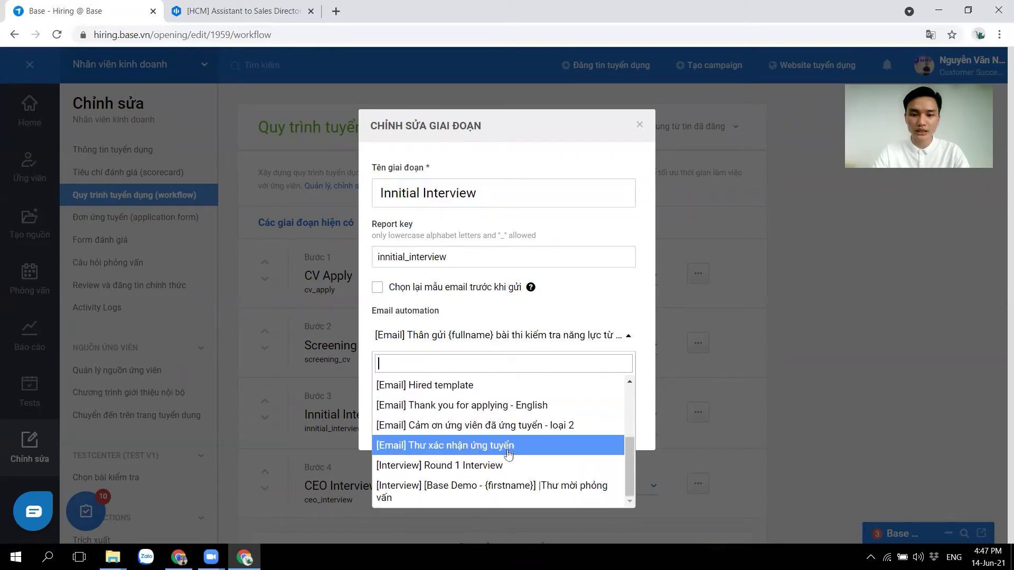
pyautogui.click(467, 489)
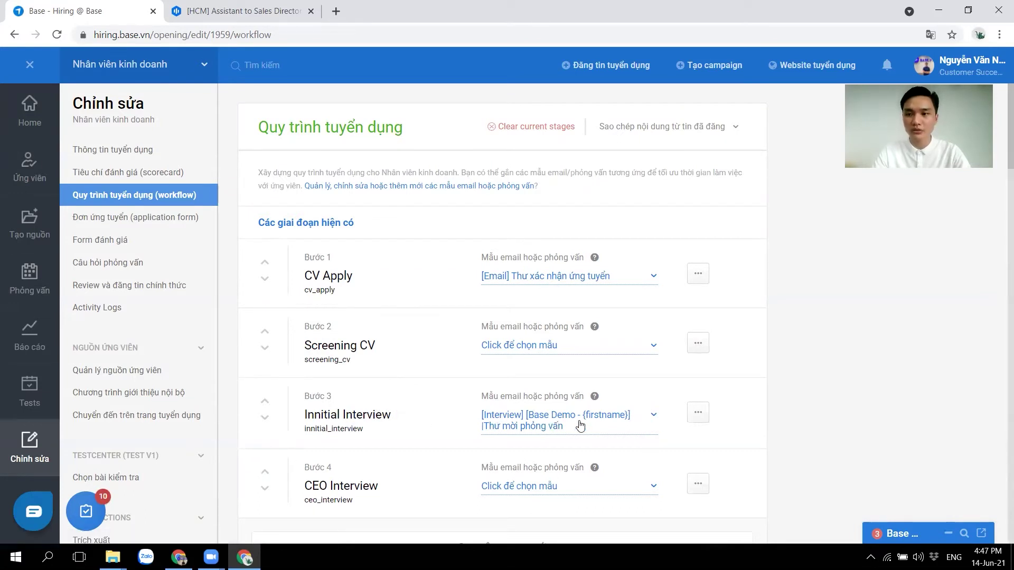
# Scroll to the end of the recruitment workflow page and save it with Lưu lại.
pyautogui.scroll(-1, 580, 426)
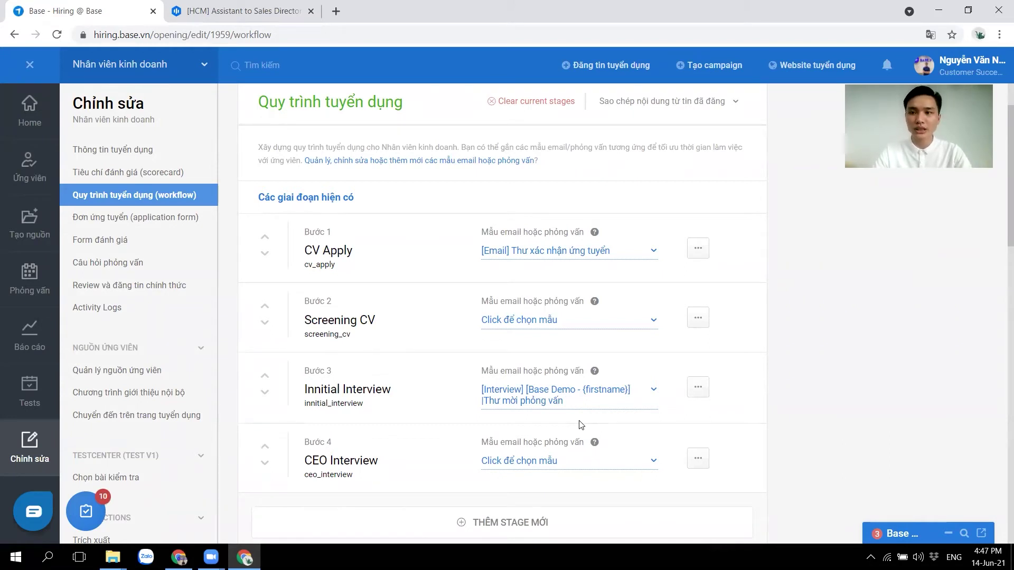
pyautogui.scroll(-4, 580, 422)
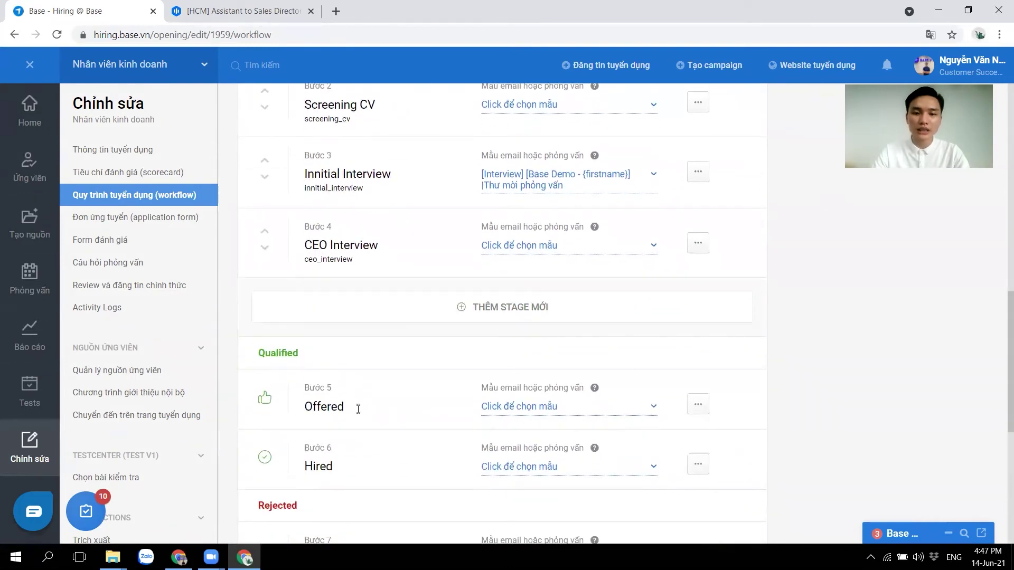
pyautogui.scroll(-1, 355, 407)
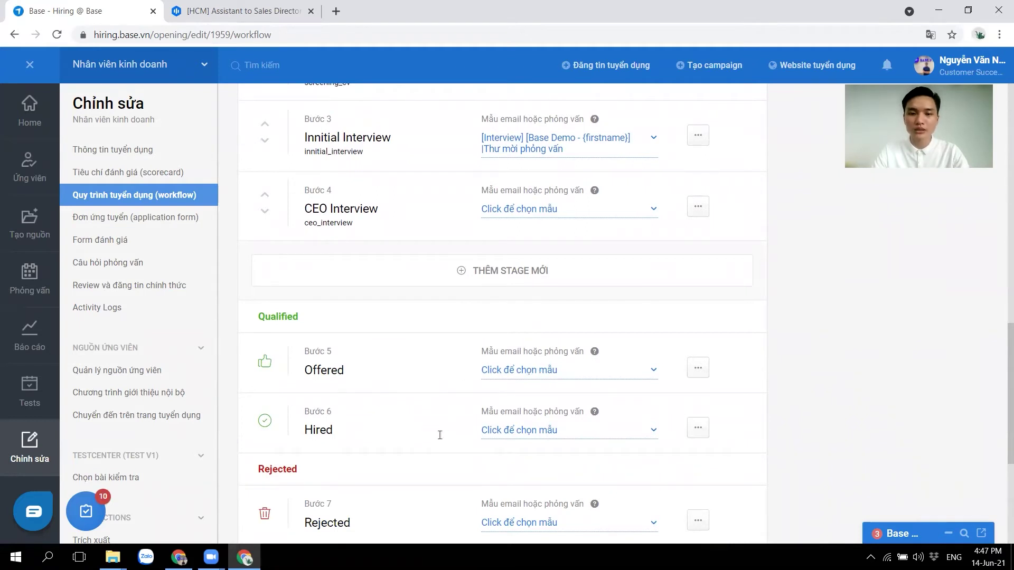
pyautogui.scroll(-2, 521, 434)
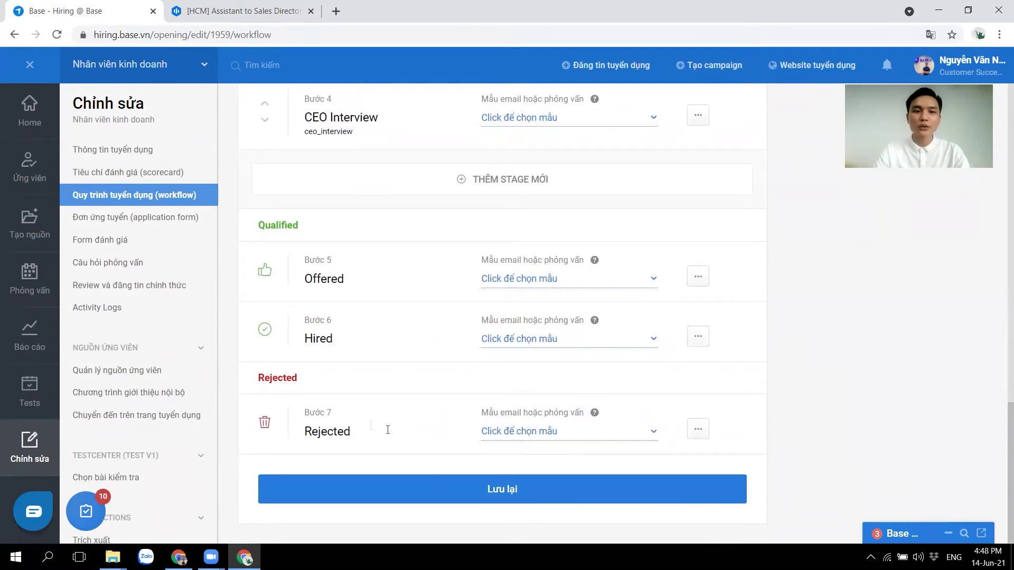
pyautogui.click(451, 494)
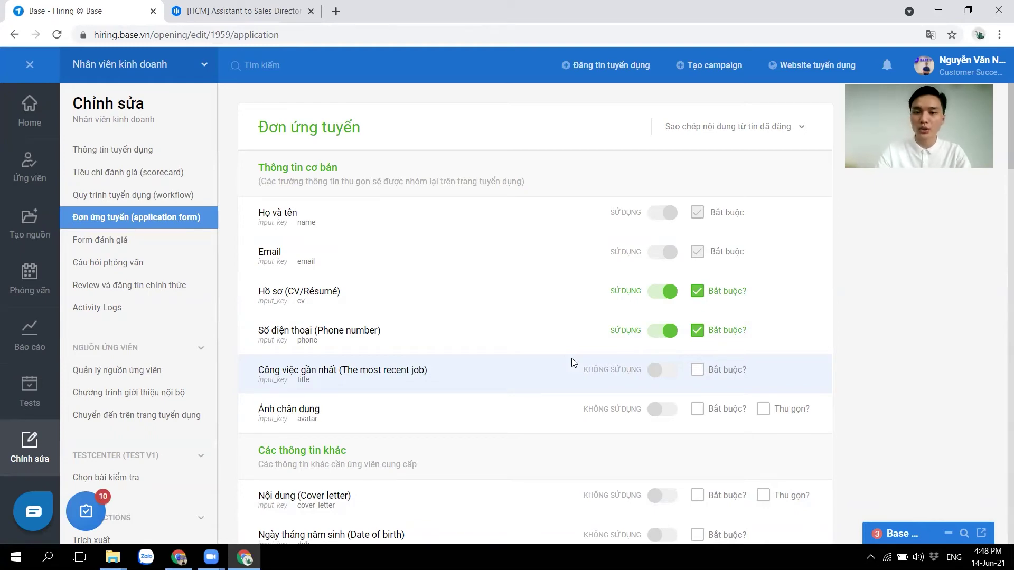
# Turn on the Giới tính field as required and collapsed, then go to Form đánh giá.
pyautogui.scroll(-3, 669, 367)
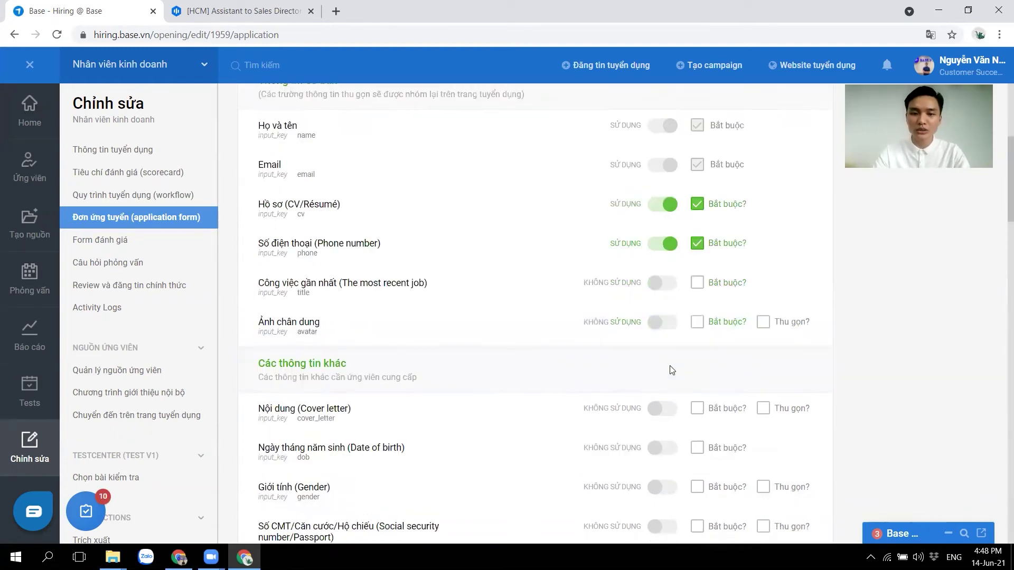
pyautogui.scroll(-1, 669, 366)
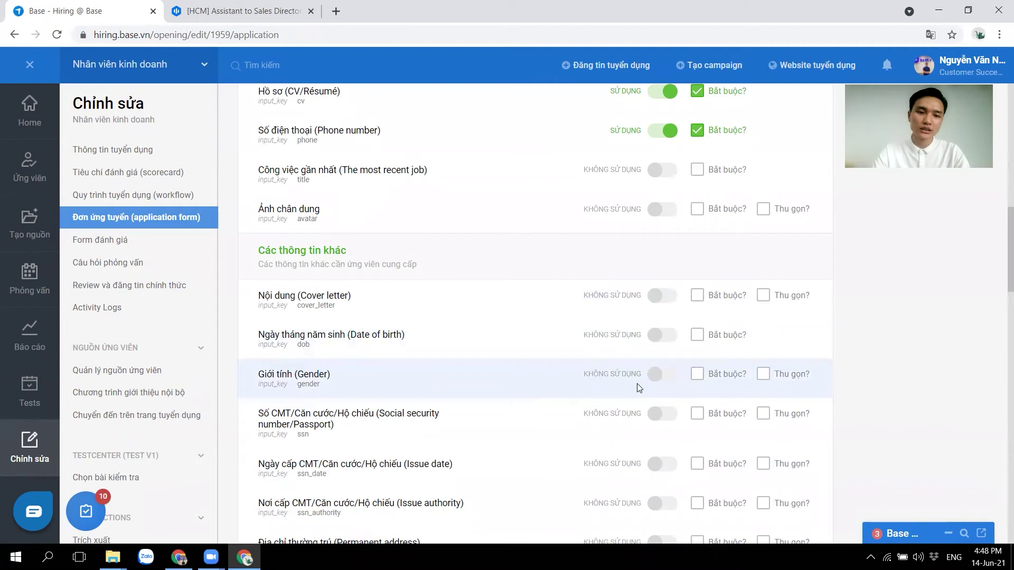
pyautogui.click(662, 376)
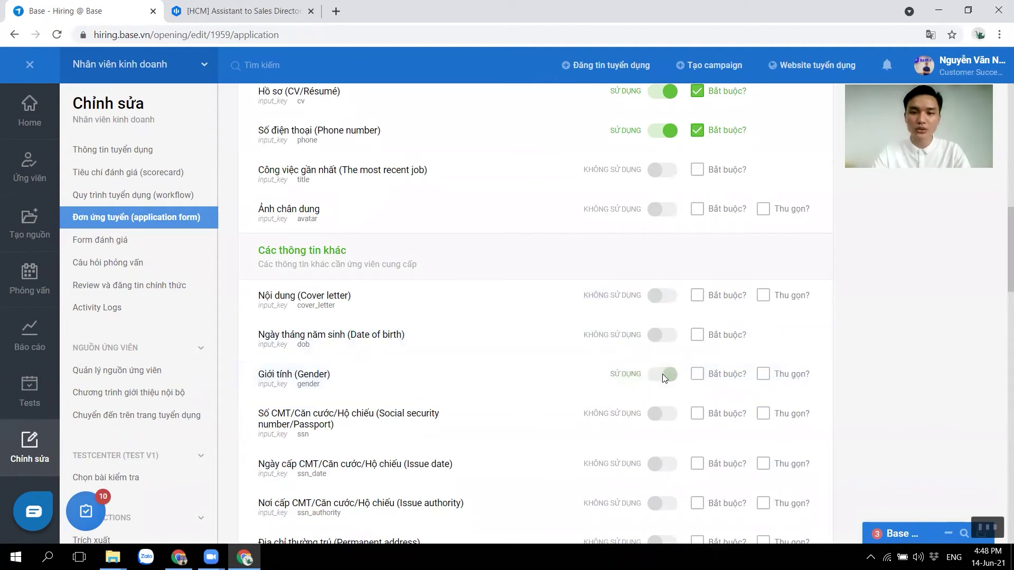
pyautogui.click(697, 375)
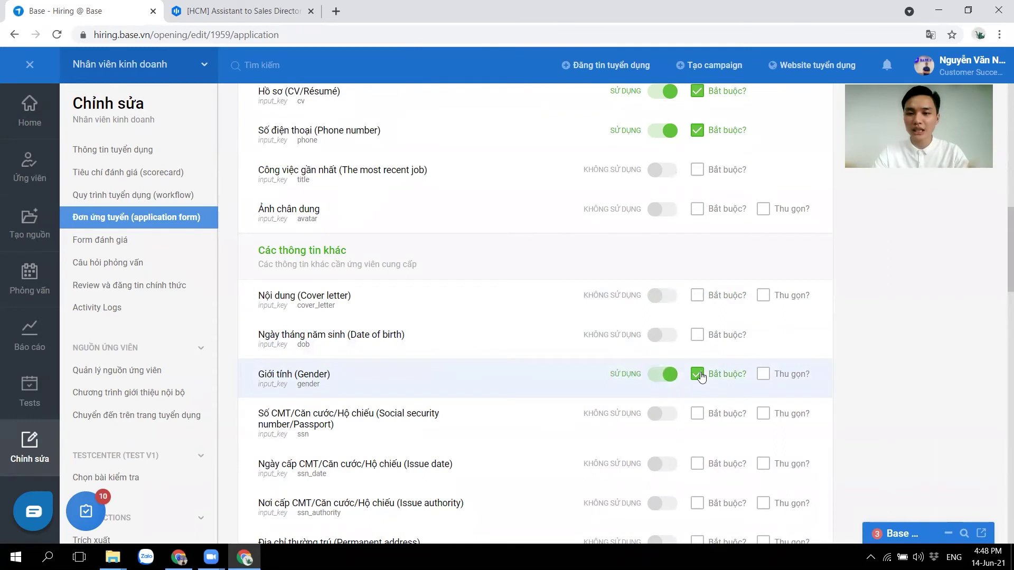
pyautogui.click(767, 375)
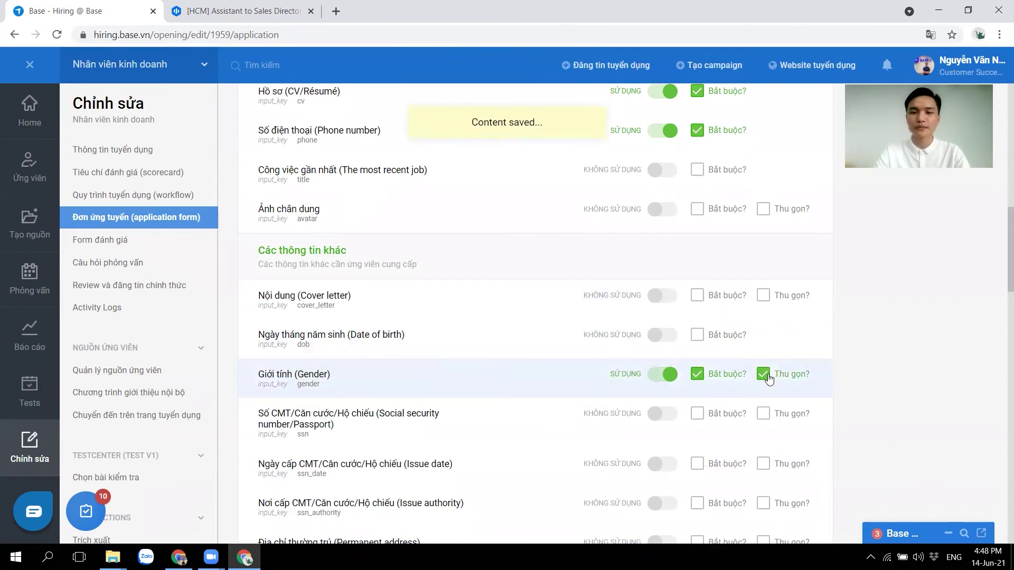
pyautogui.scroll(-8, 840, 383)
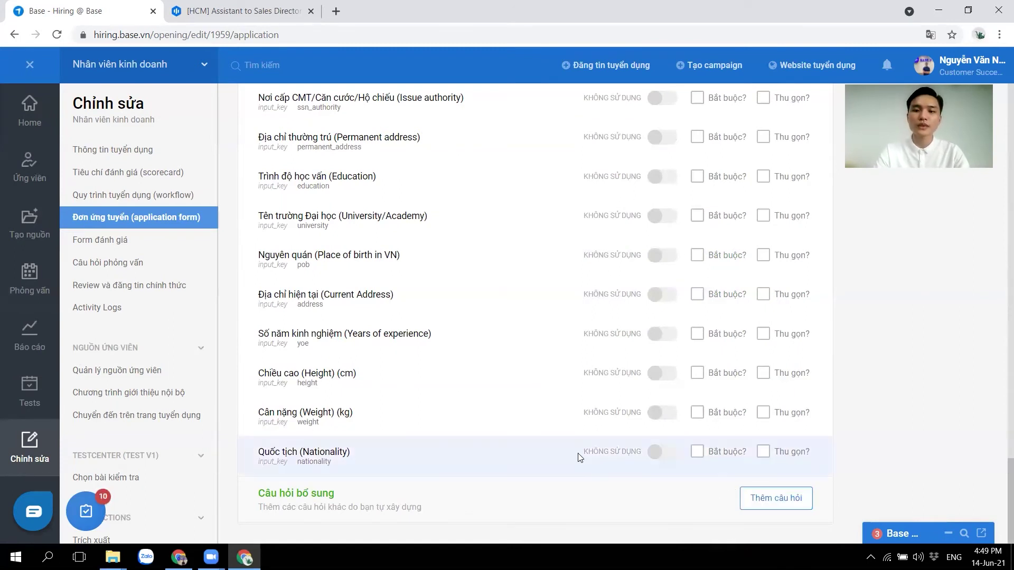
pyautogui.click(126, 241)
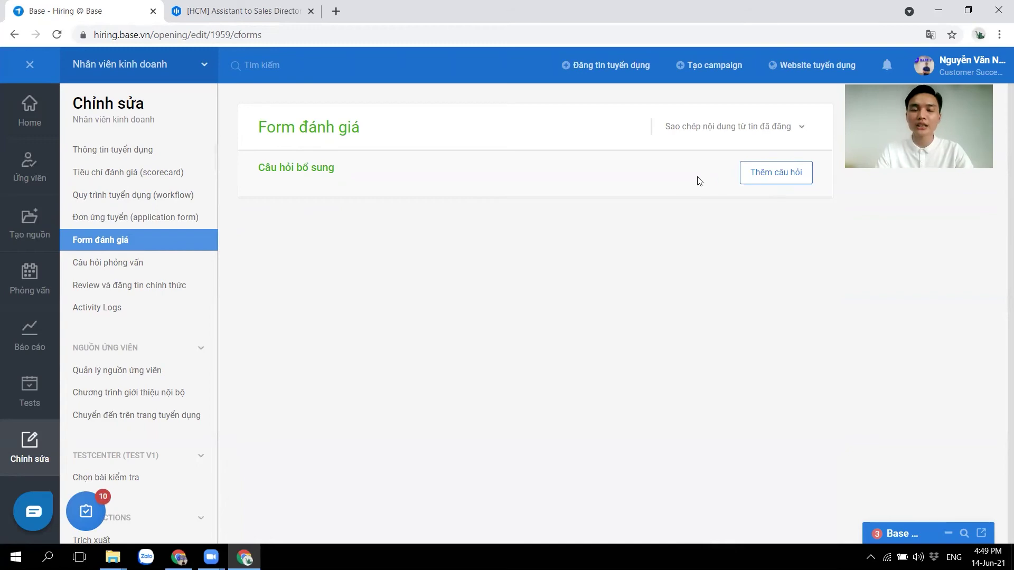
# Add the required date question 'Ban này có thể đi làm ngày nào?', then go to Câu hỏi phỏng vấn.
pyautogui.click(768, 175)
pyautogui.write('Ban này có')
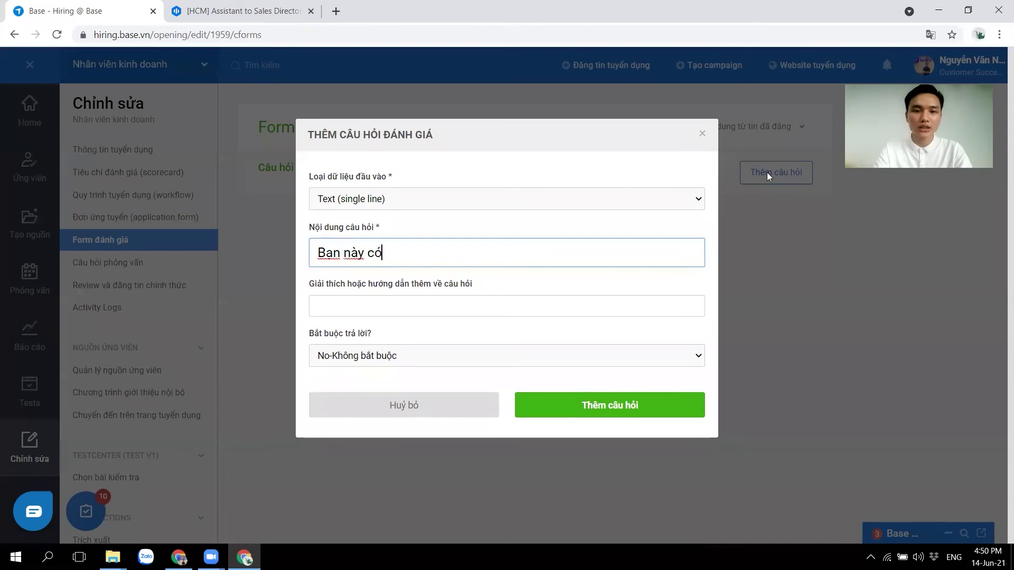
pyautogui.write(' thể đi làm ')
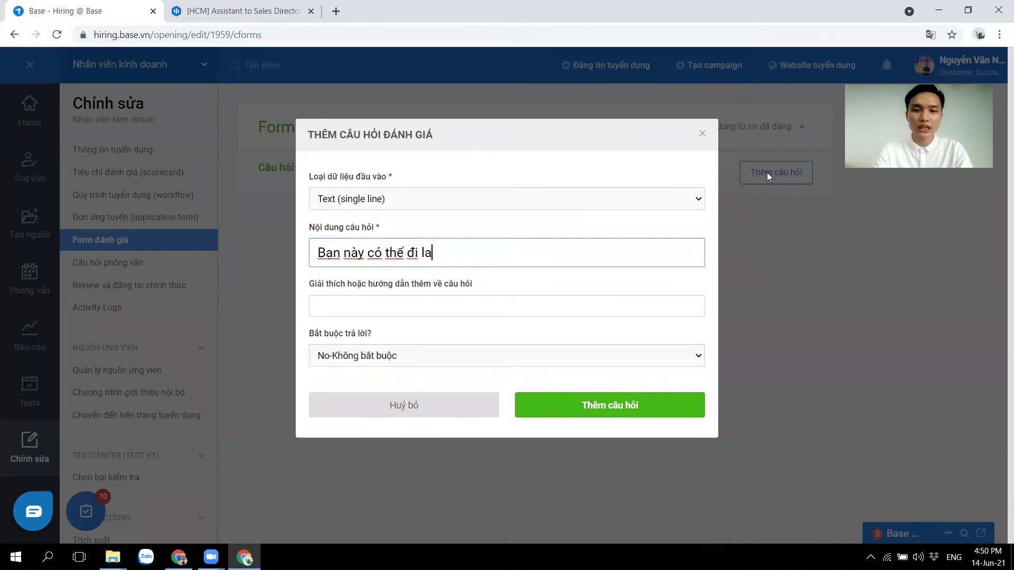
pyautogui.write('ngày nào?')
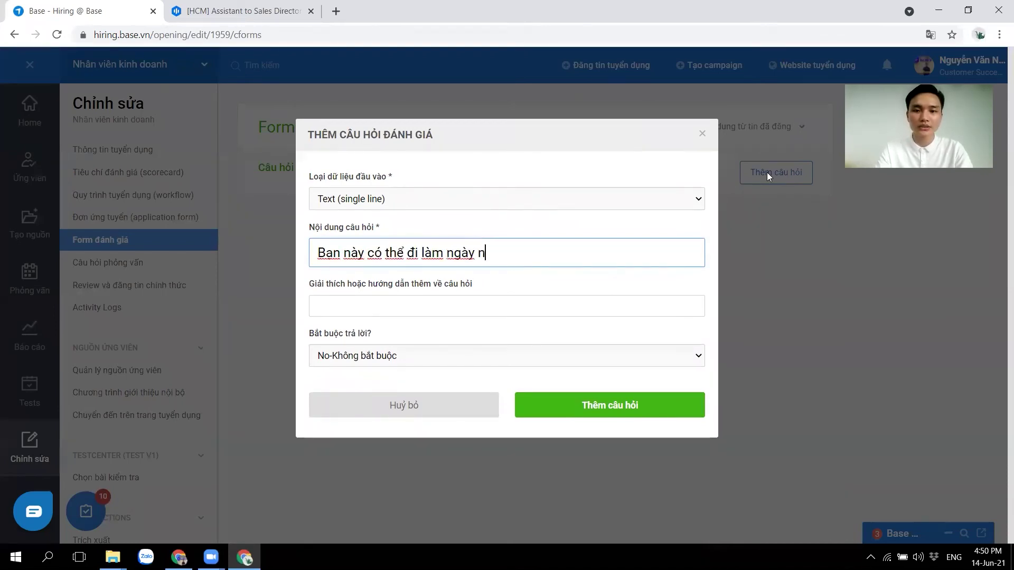
pyautogui.click(549, 195)
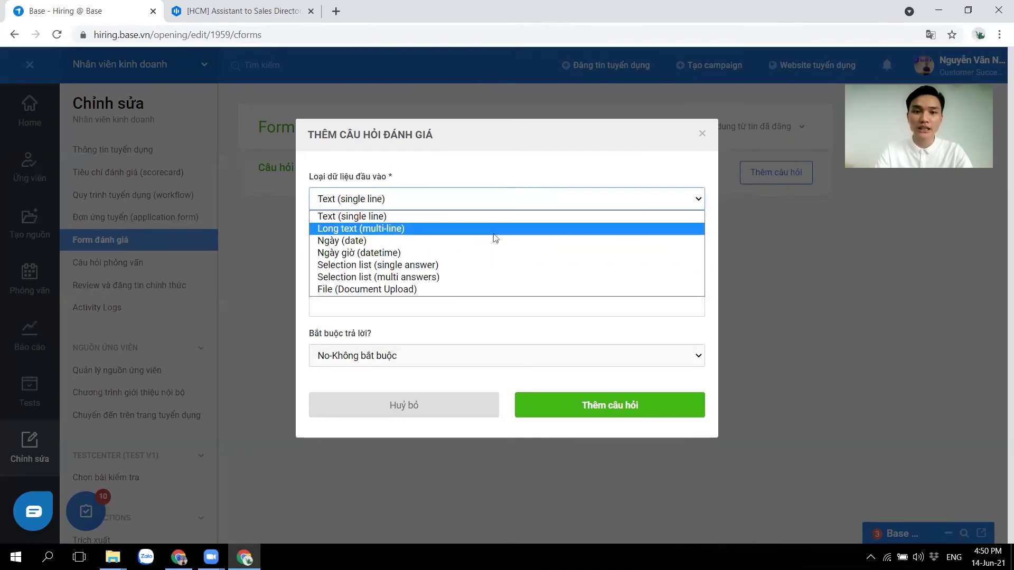
pyautogui.click(432, 246)
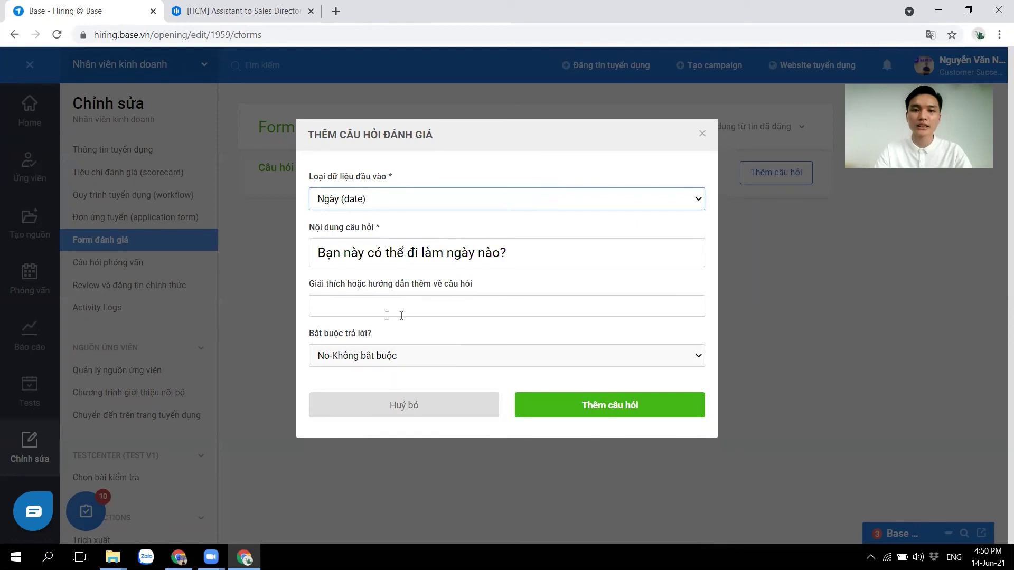
pyautogui.click(369, 307)
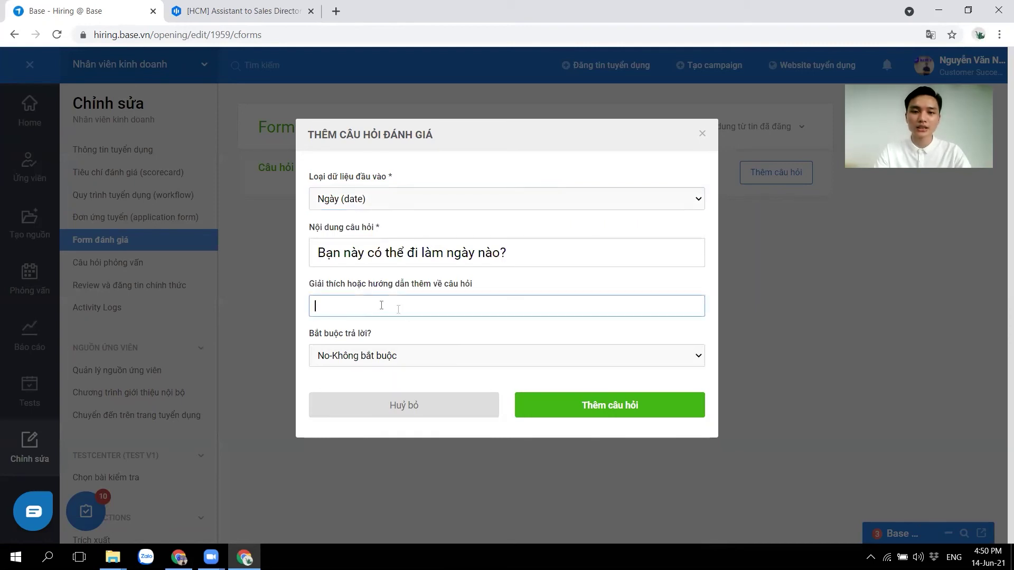
pyautogui.click(382, 360)
pyautogui.click(377, 385)
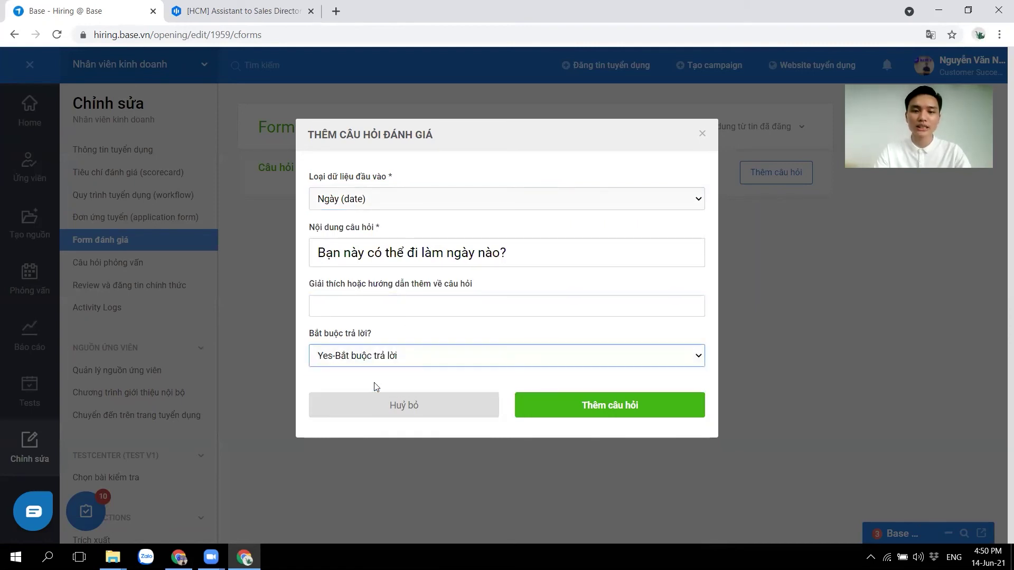
pyautogui.click(609, 399)
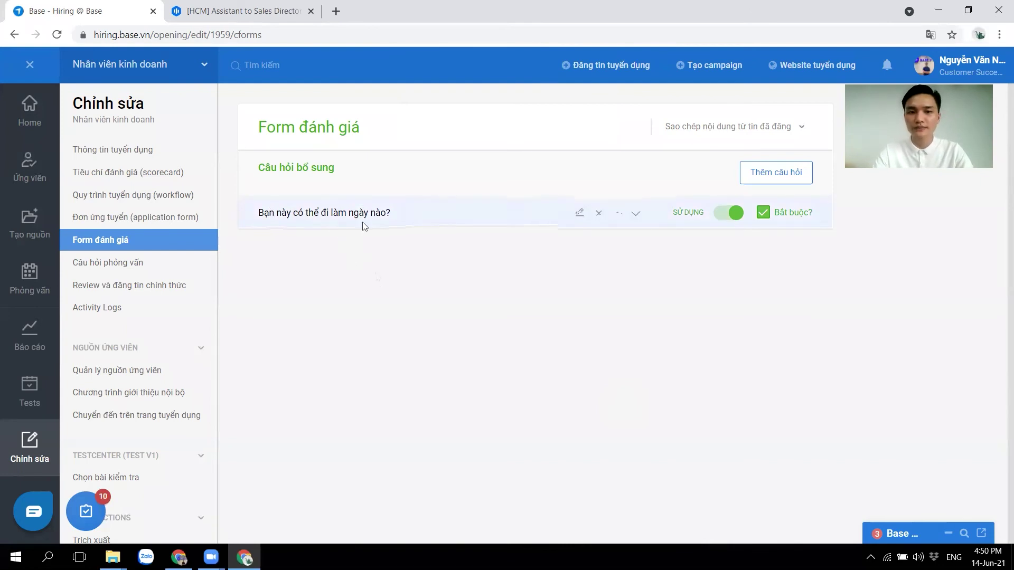
pyautogui.click(141, 262)
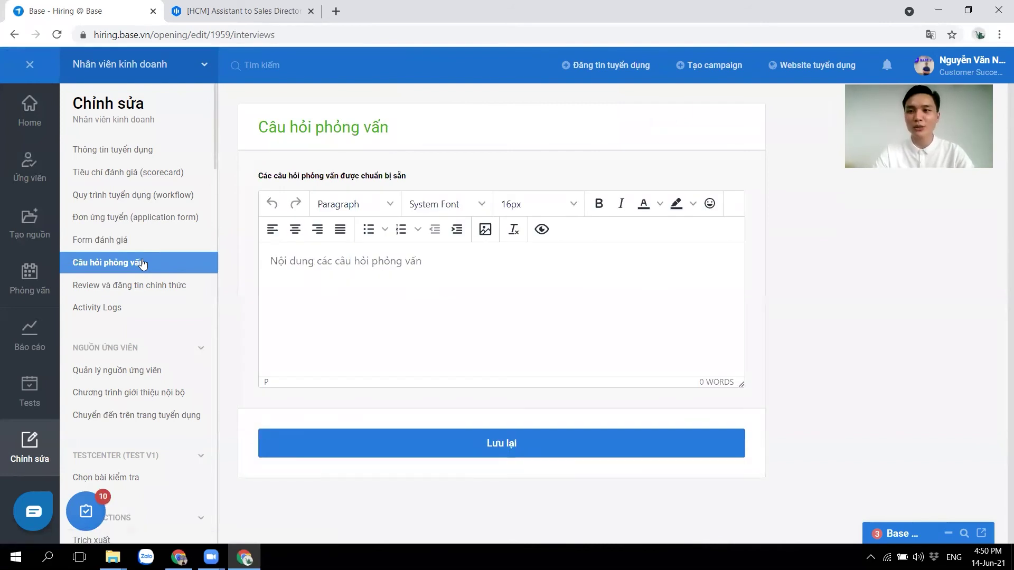
# Enter '1. Kinh nghiệm 5 năm gần nhất.' and '2. Thành tựu của bạn..??' as interview questions and save.
pyautogui.click(337, 266)
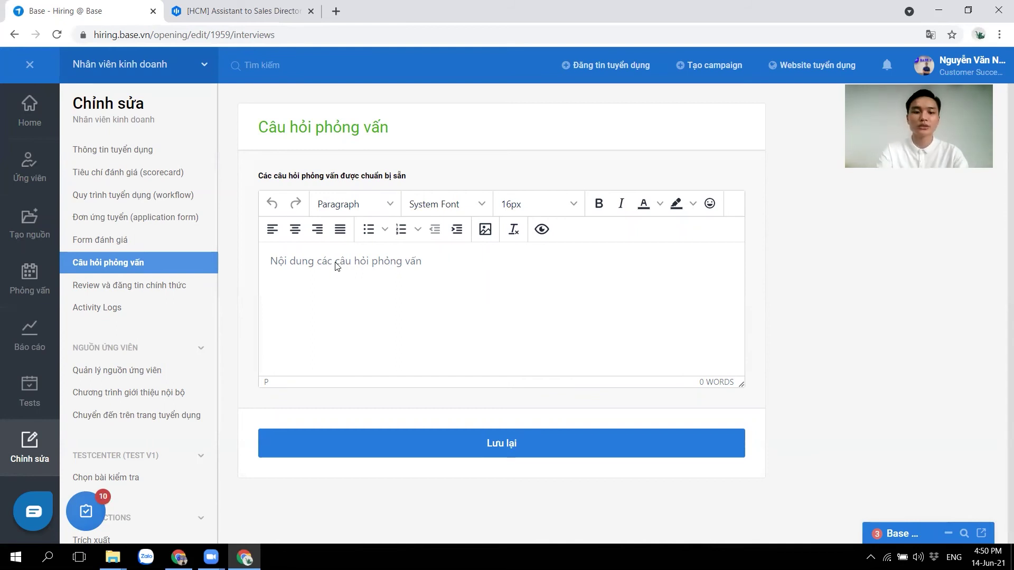
pyautogui.write('1. Kinh nghiệm 5 năm gần nhất.')
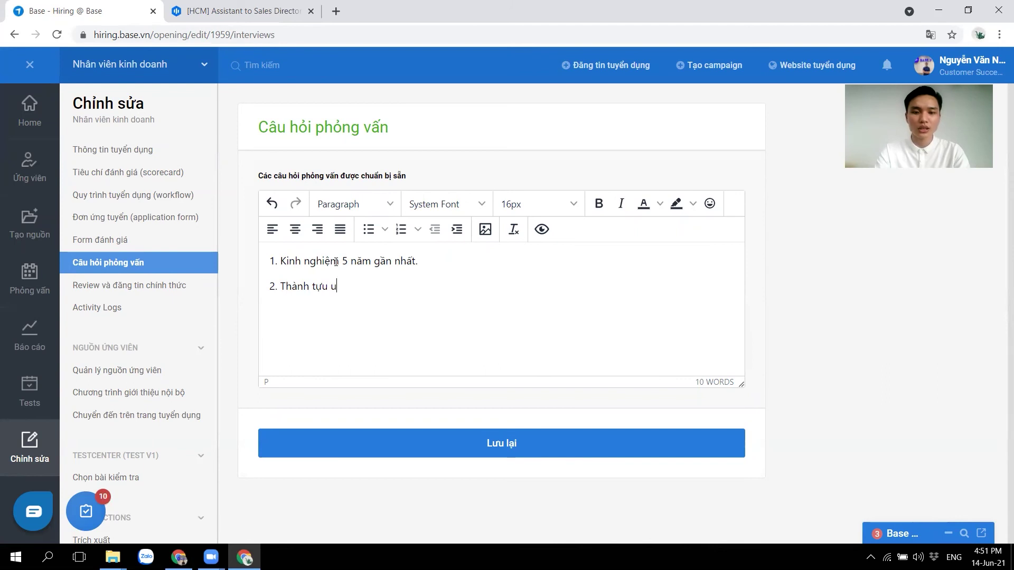
pyautogui.write('bạn..??')
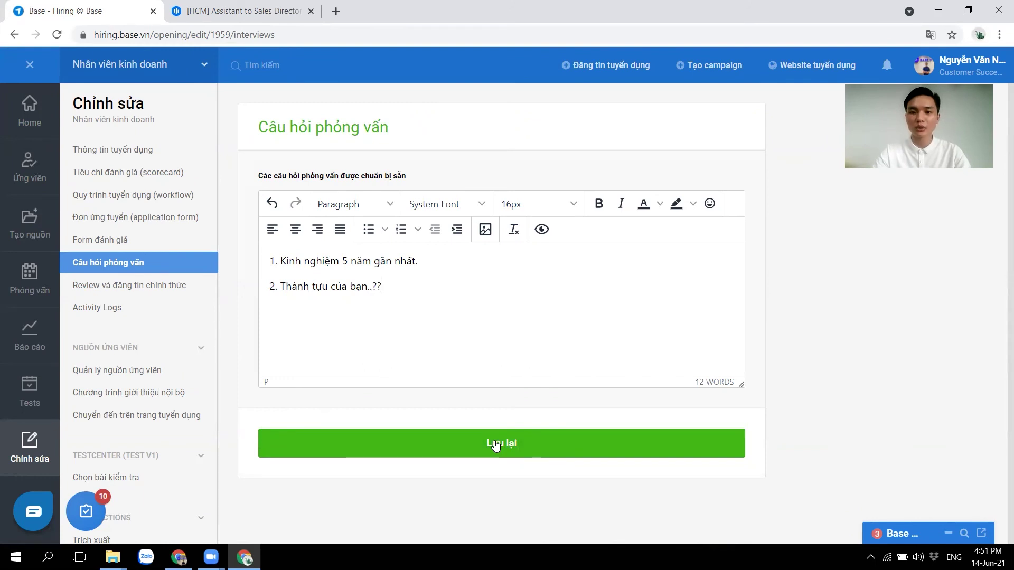
pyautogui.click(542, 444)
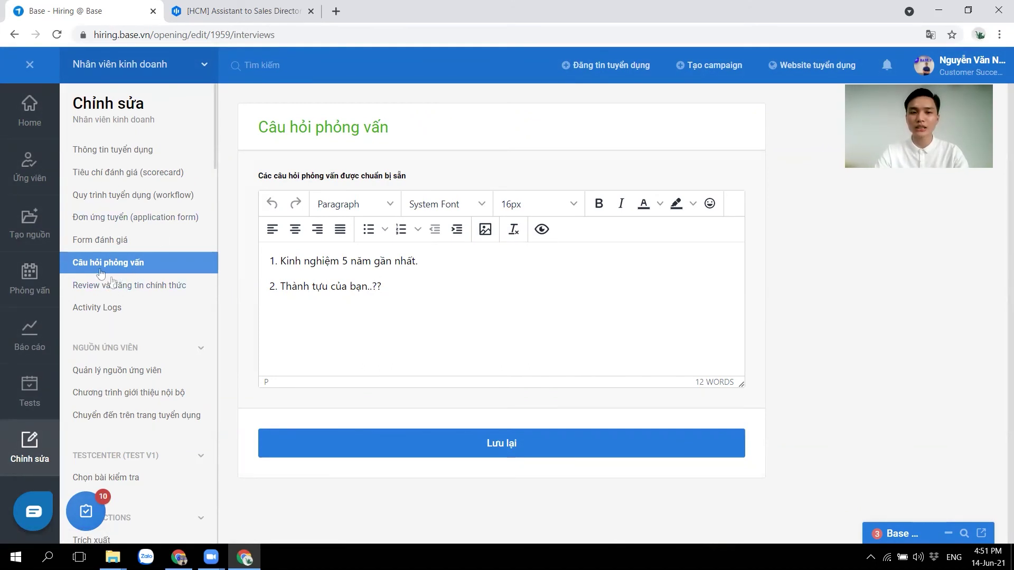
# Set the posting status to CÔNG KHAI on the review page and look over the remaining settings.
pyautogui.click(88, 290)
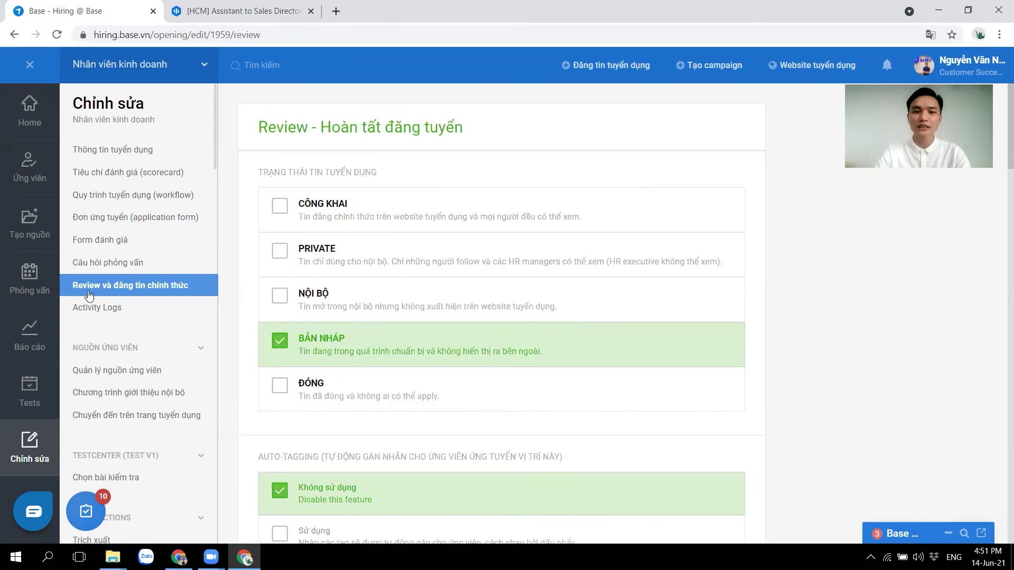
pyautogui.click(280, 207)
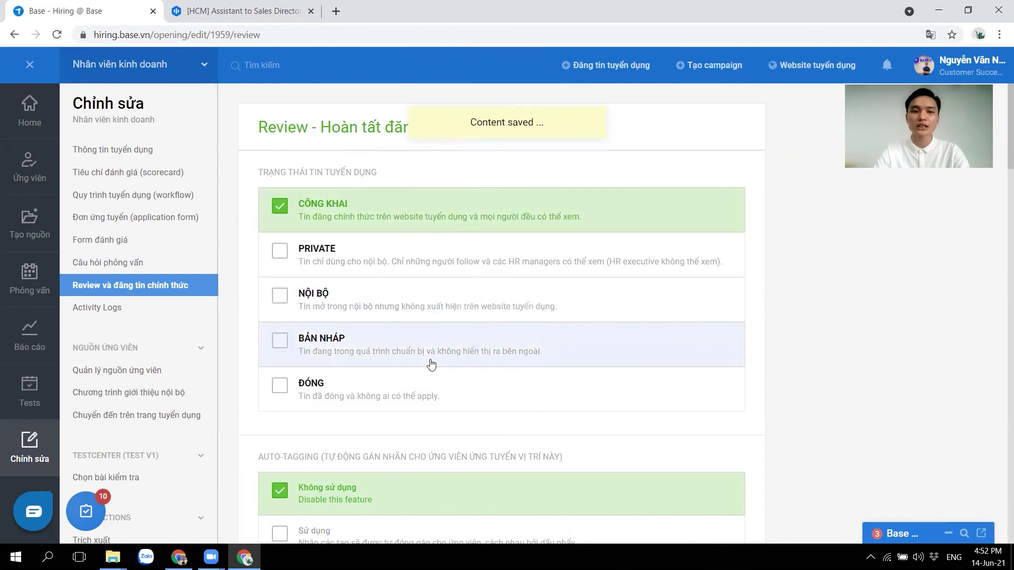
pyautogui.scroll(-8, 432, 363)
pyautogui.scroll(2, 432, 367)
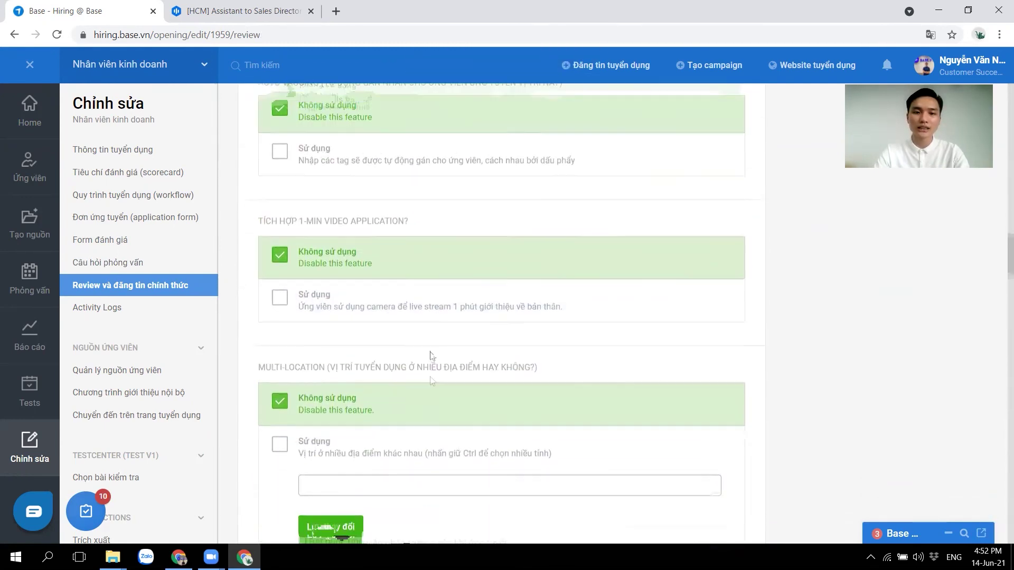
pyautogui.scroll(-5, 432, 364)
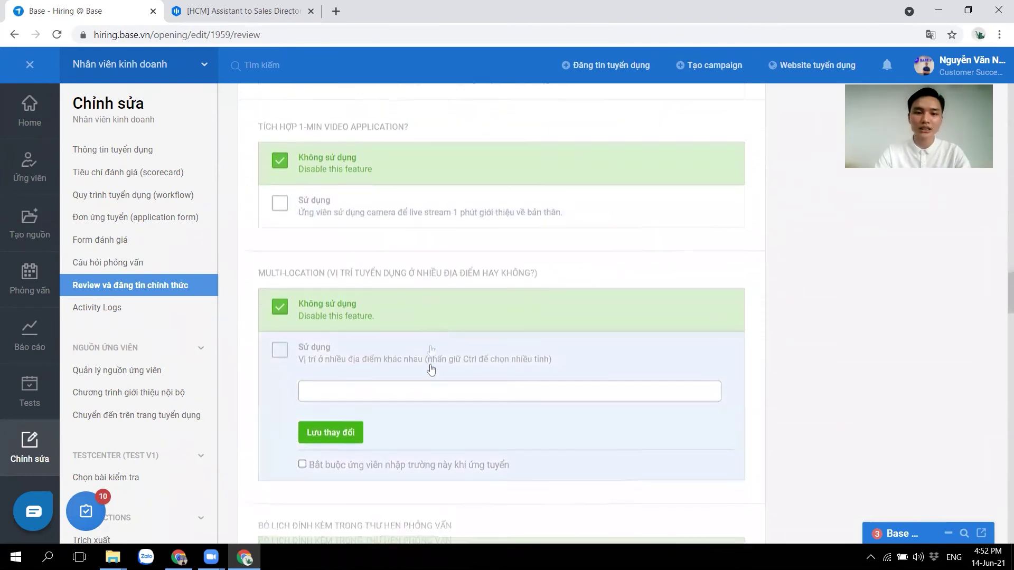
pyautogui.scroll(-8, 431, 378)
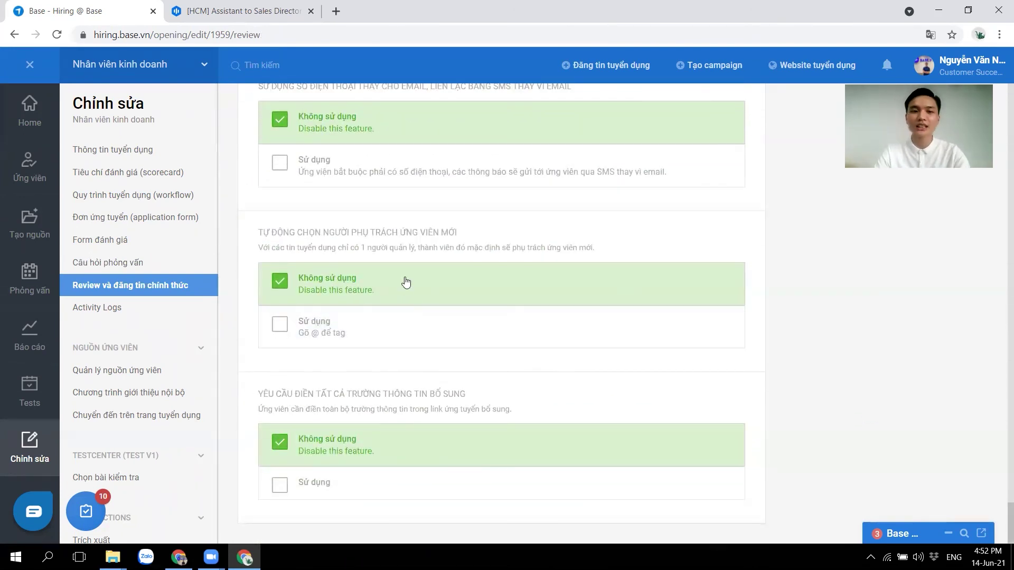
pyautogui.scroll(20, 394, 241)
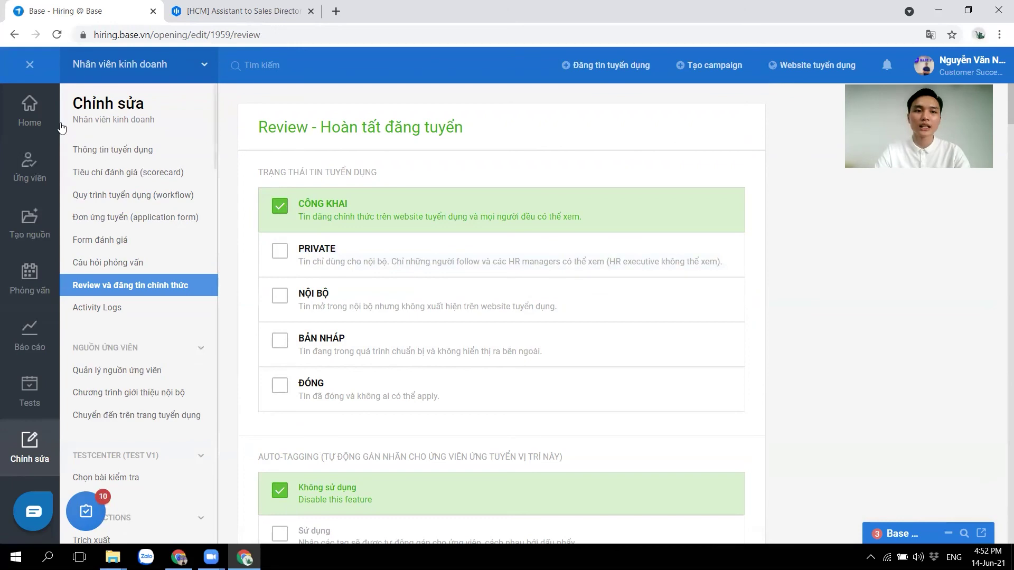
# Leave the editor, open the Nhân viên kinh doanh job, and view its Website careers page.
pyautogui.click(32, 69)
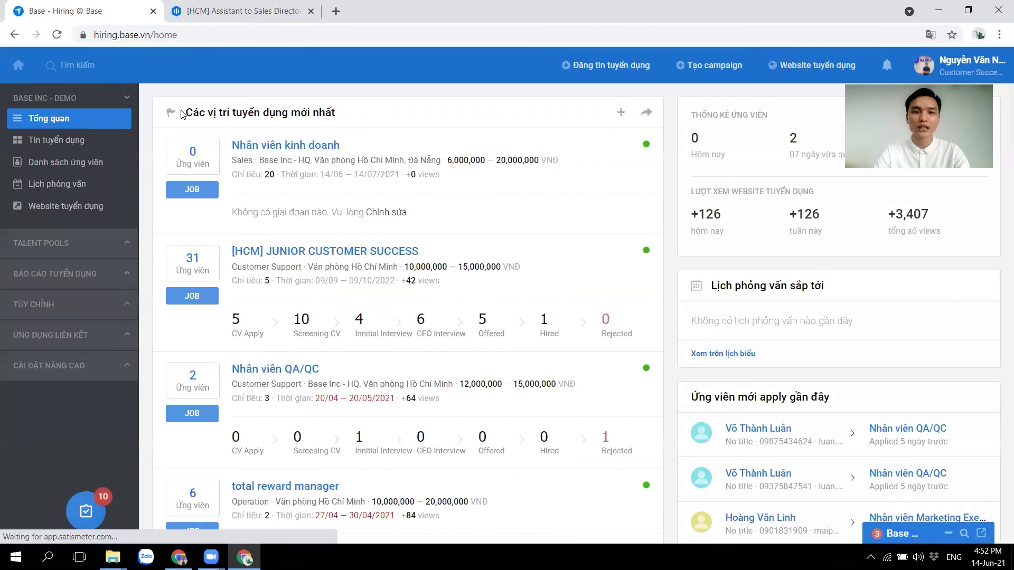
pyautogui.click(284, 147)
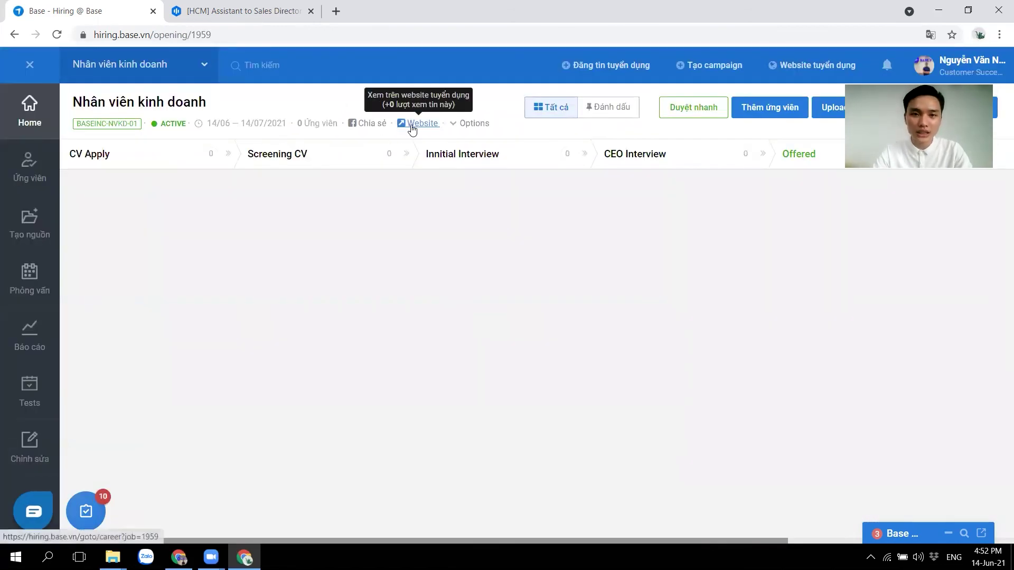
pyautogui.click(412, 125)
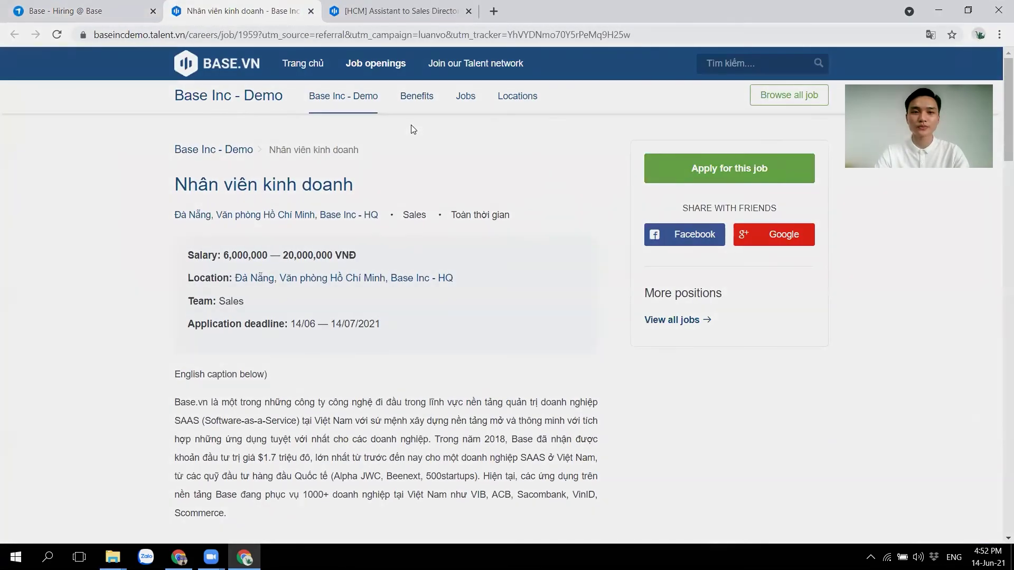